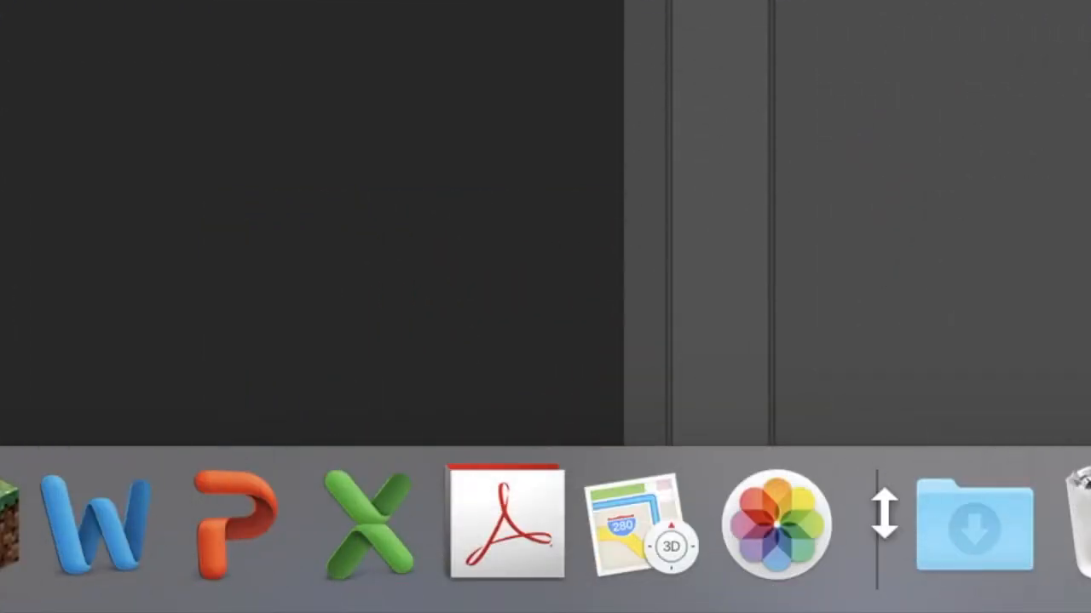
Step: Reduce the size of the Dock
drag(878, 515, 806, 599)
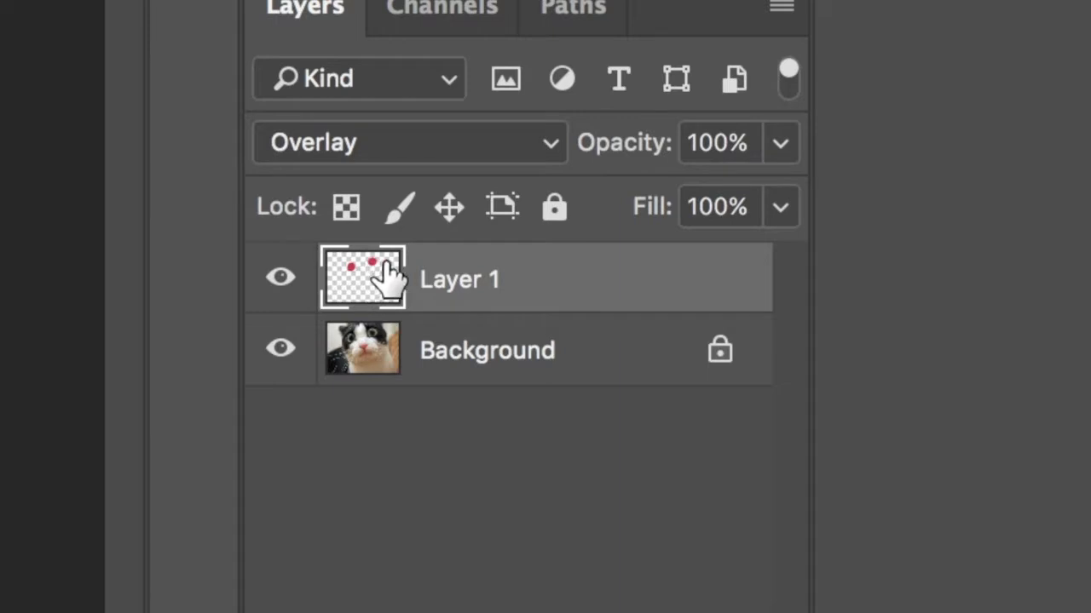
Step: Rename Layer 1, which holds the red eye paint, as "red eyes"
double_click(443, 288)
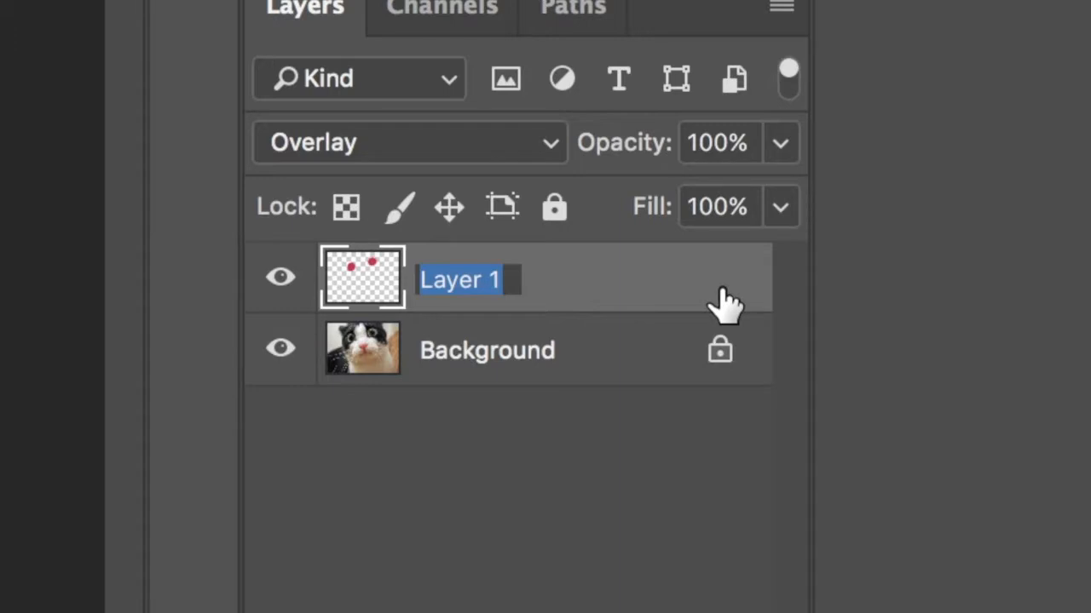
text(red eyes)
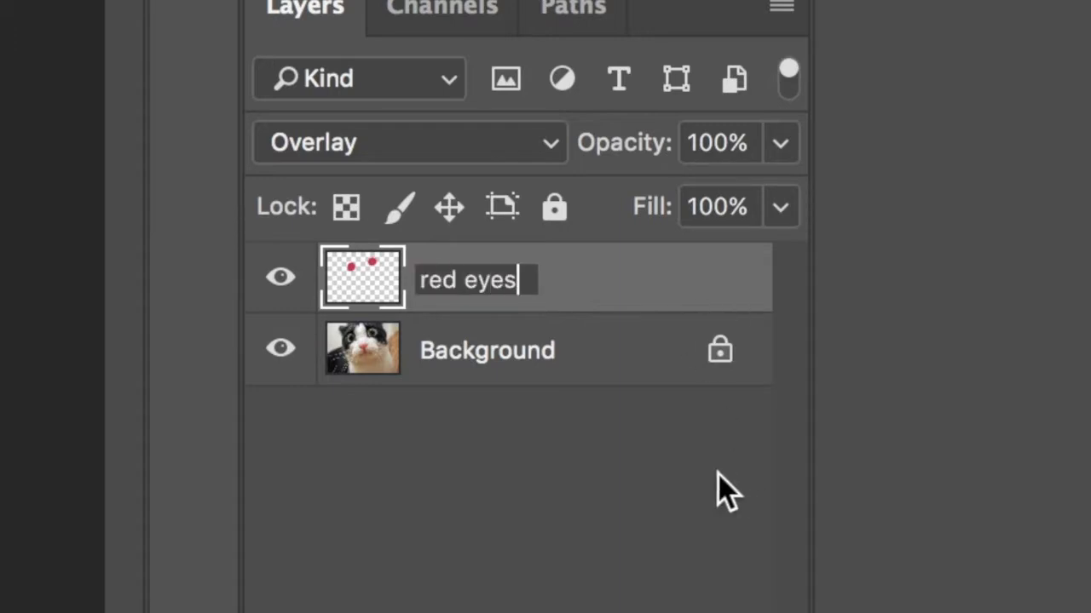
key(Return)
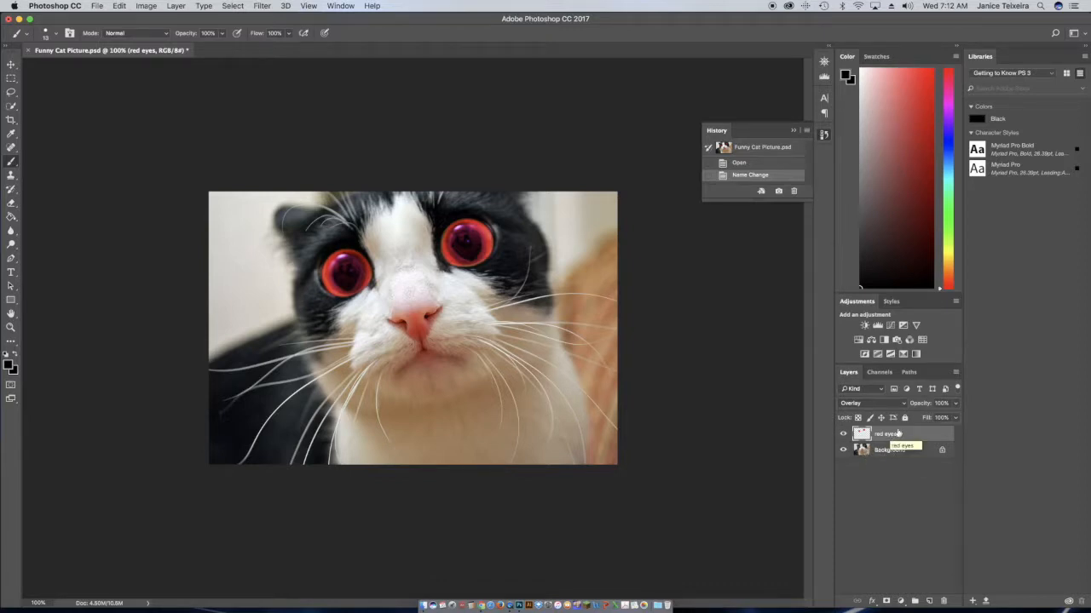
Step: Hide the red eyes layer and show it again to compare the cat's eyes with and without the paint
click(843, 436)
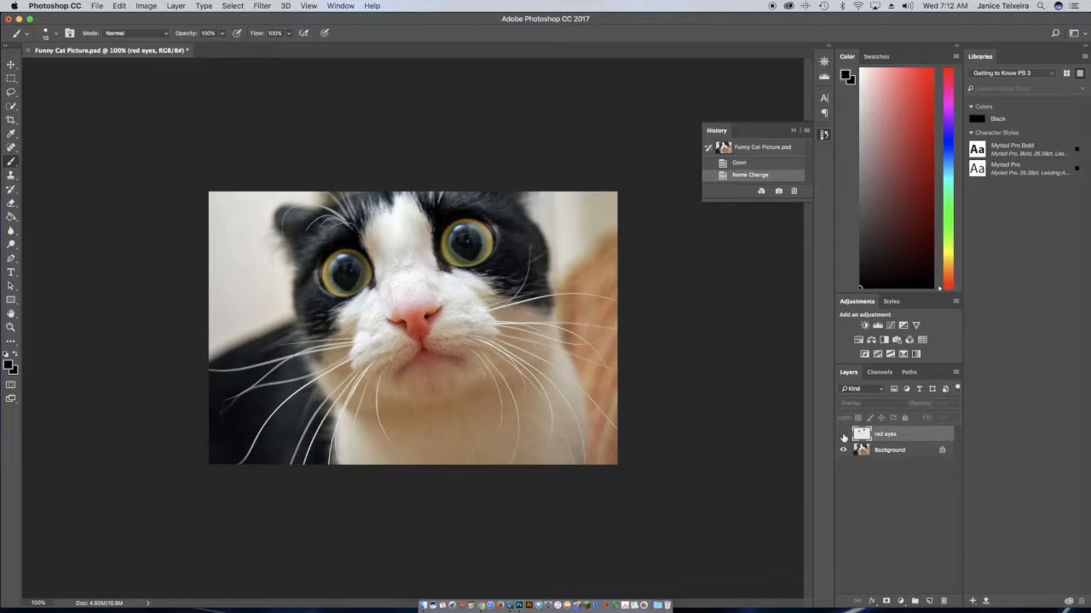
click(843, 435)
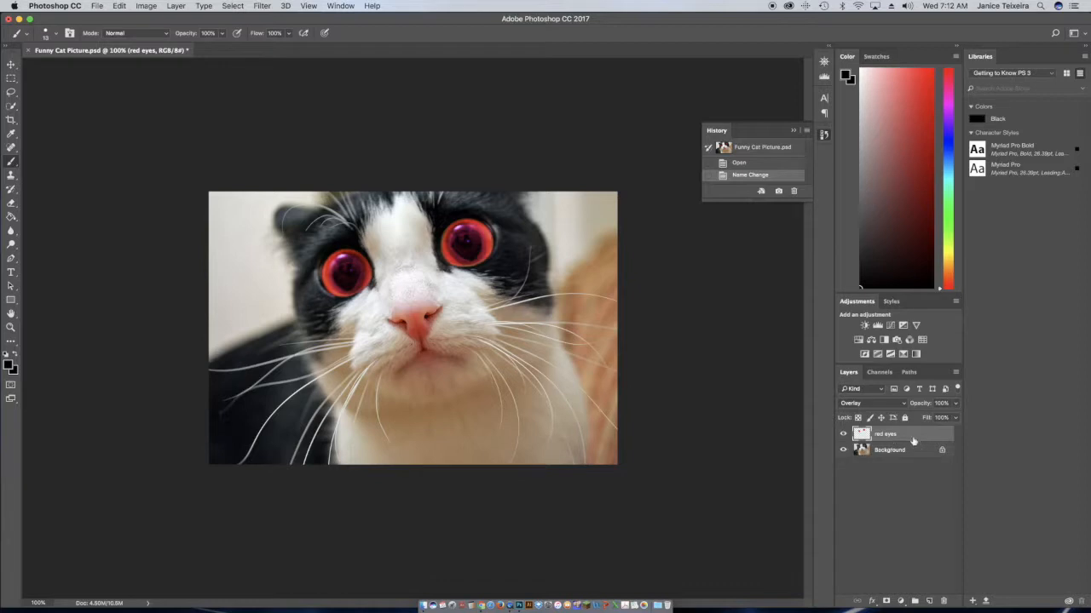
Step: Convert the Background into a regular layer by unlocking it, and apply the full lock to that layer
click(941, 451)
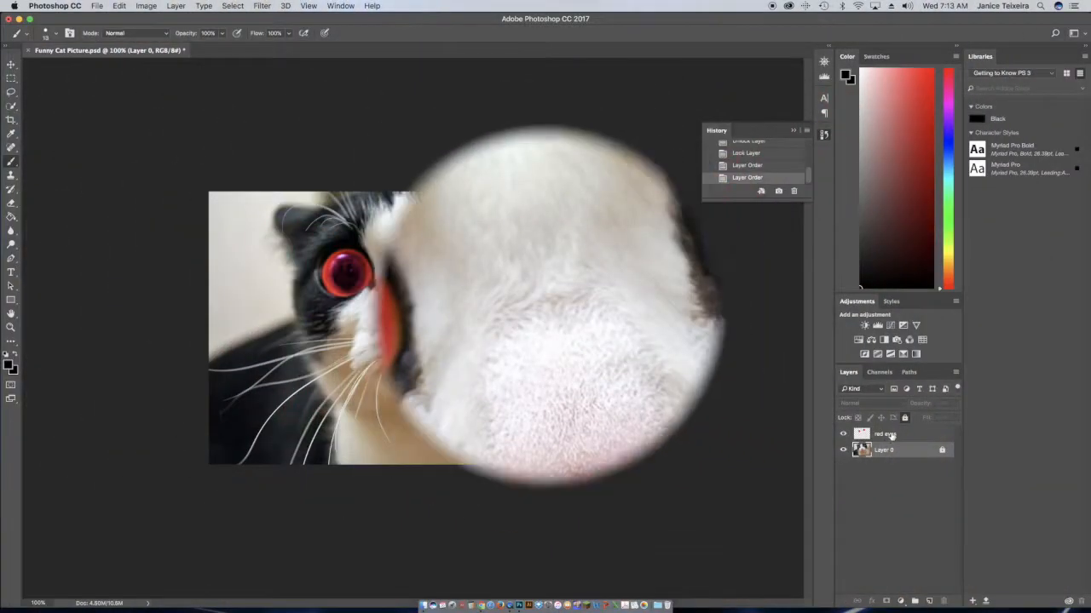
click(891, 436)
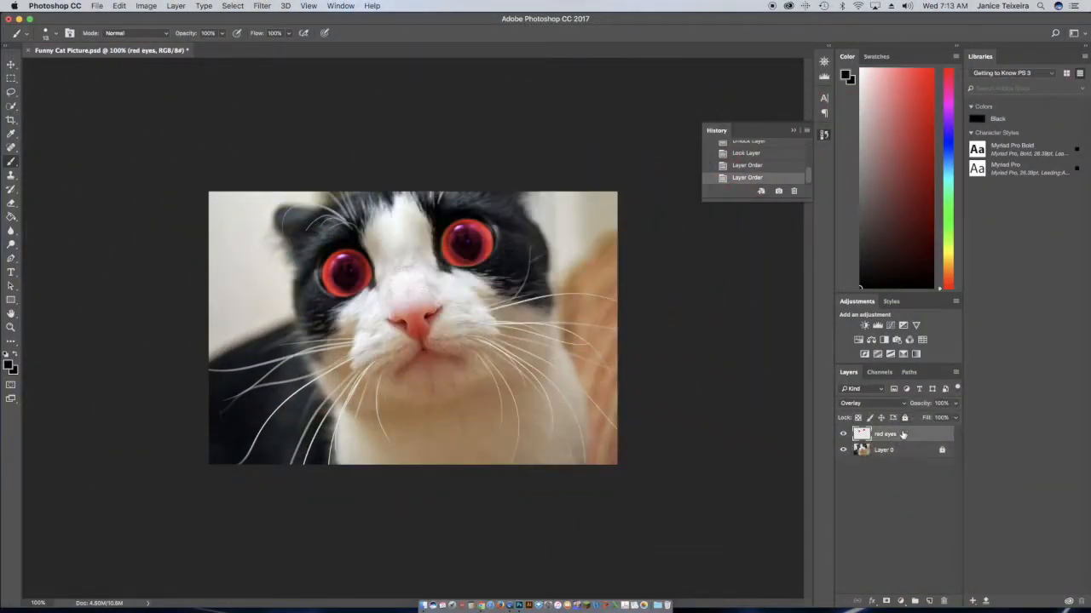
drag(390, 243, 412, 265)
click(747, 166)
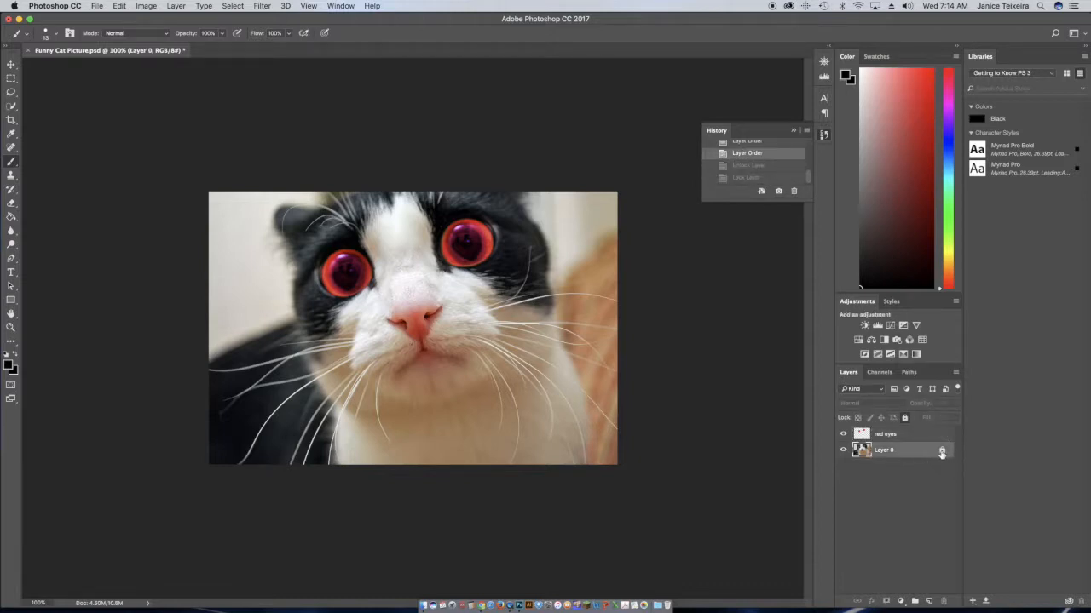
click(941, 452)
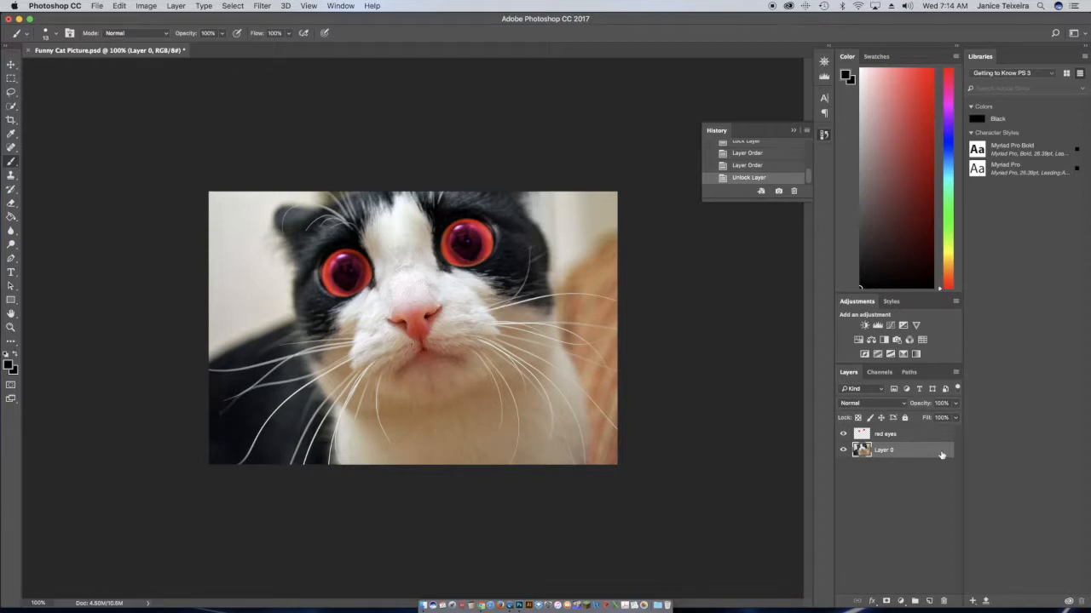
click(904, 417)
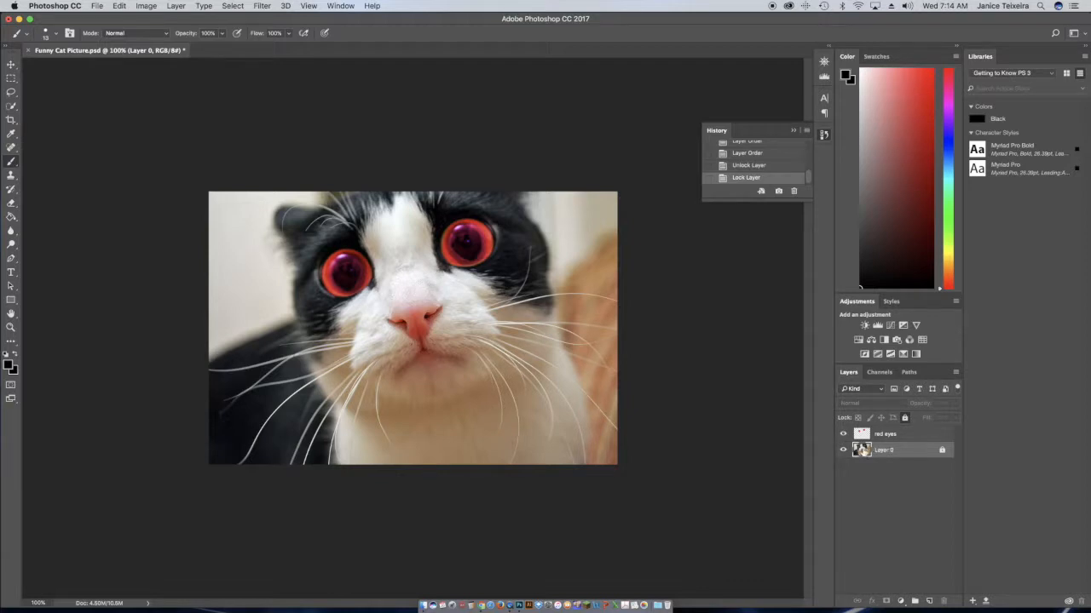
Step: Rename the locked cat photo layer as "Original"
double_click(883, 450)
text(Original)
key(Return)
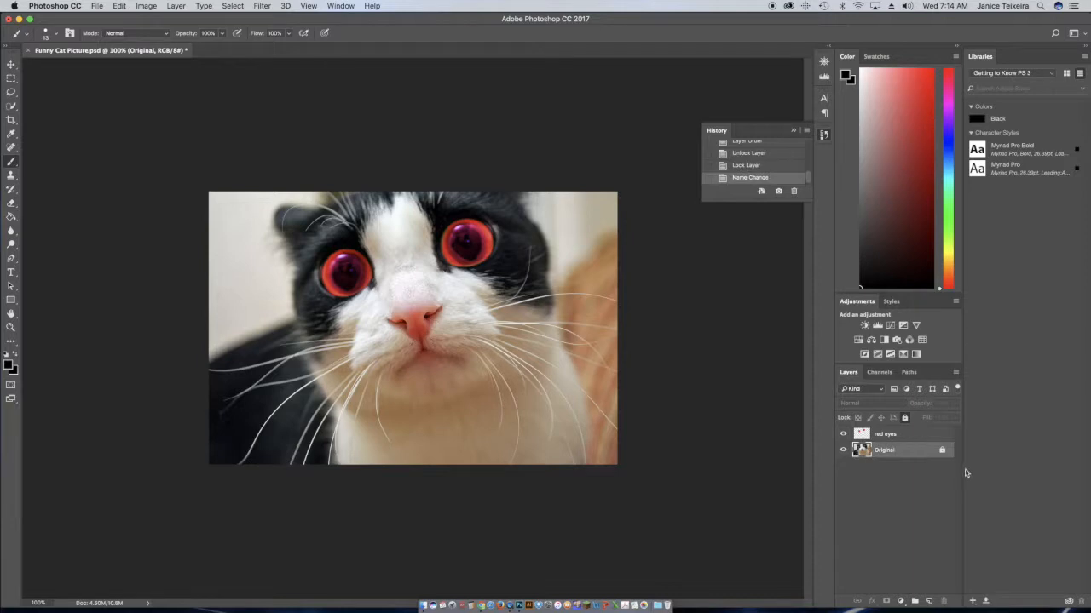
Step: Create a new layer above the red eyes layer and name it "speech bubble"
click(921, 436)
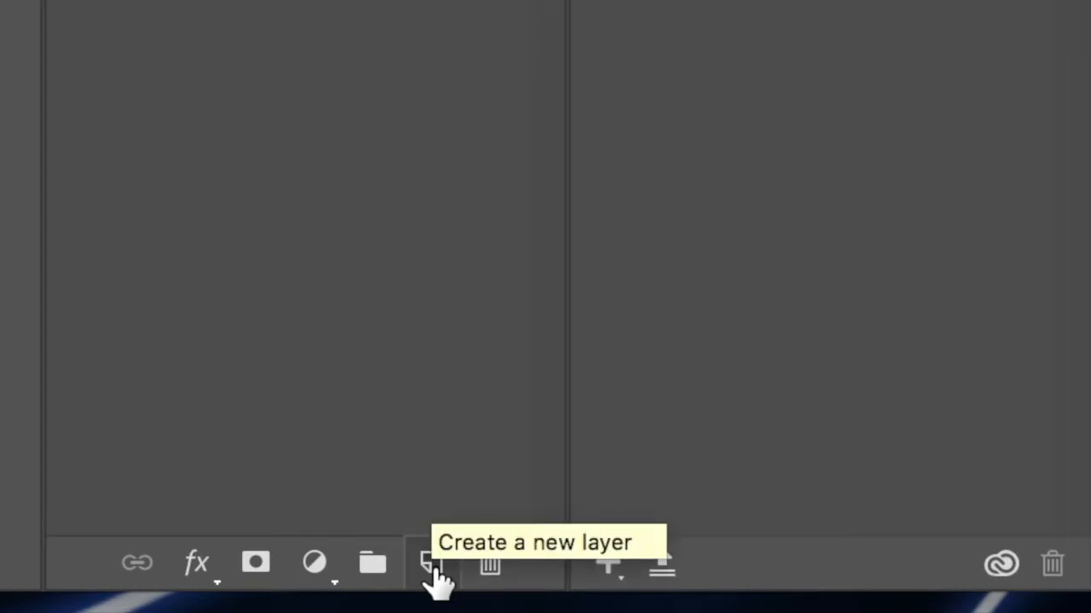
click(433, 567)
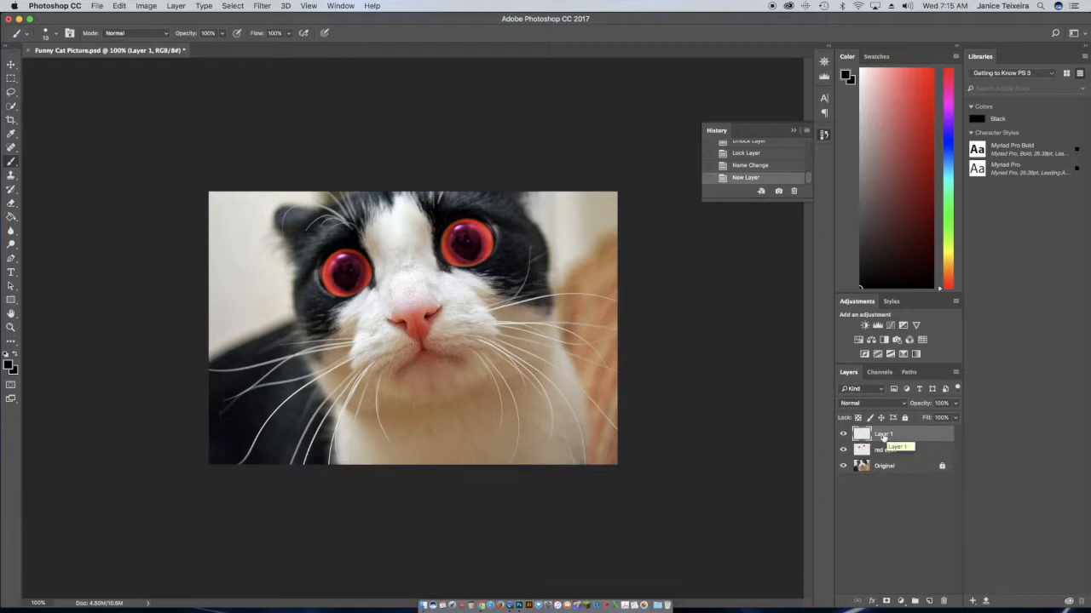
double_click(883, 435)
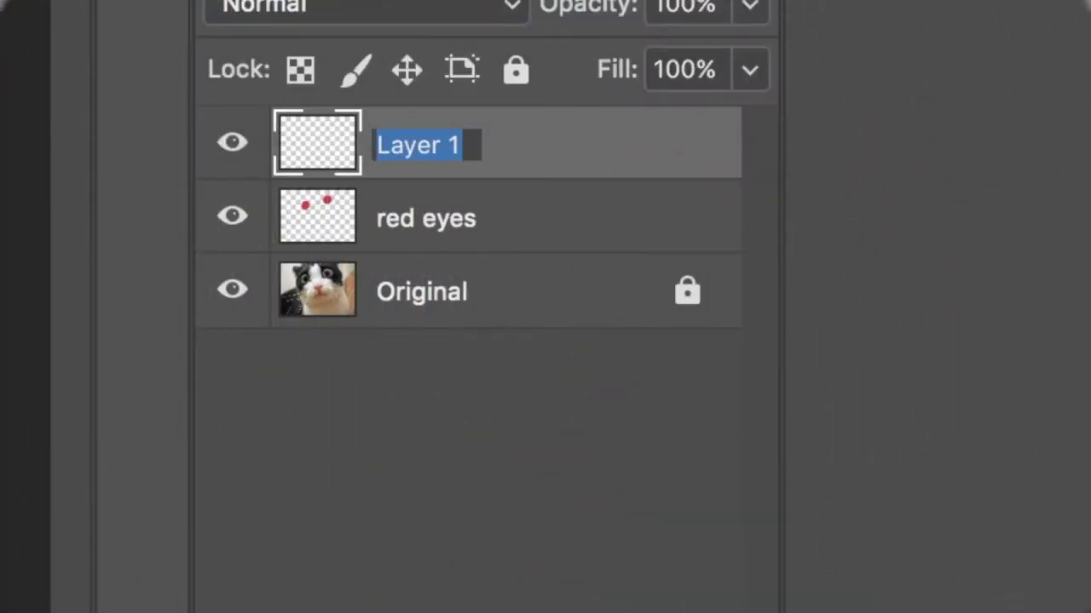
text(spee)
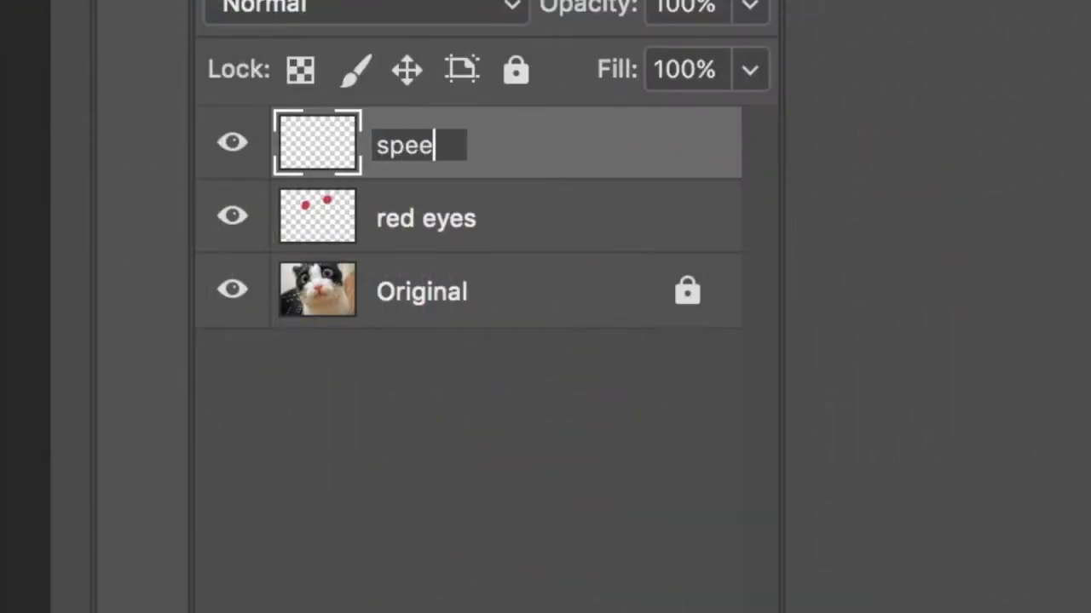
text(ch bubble)
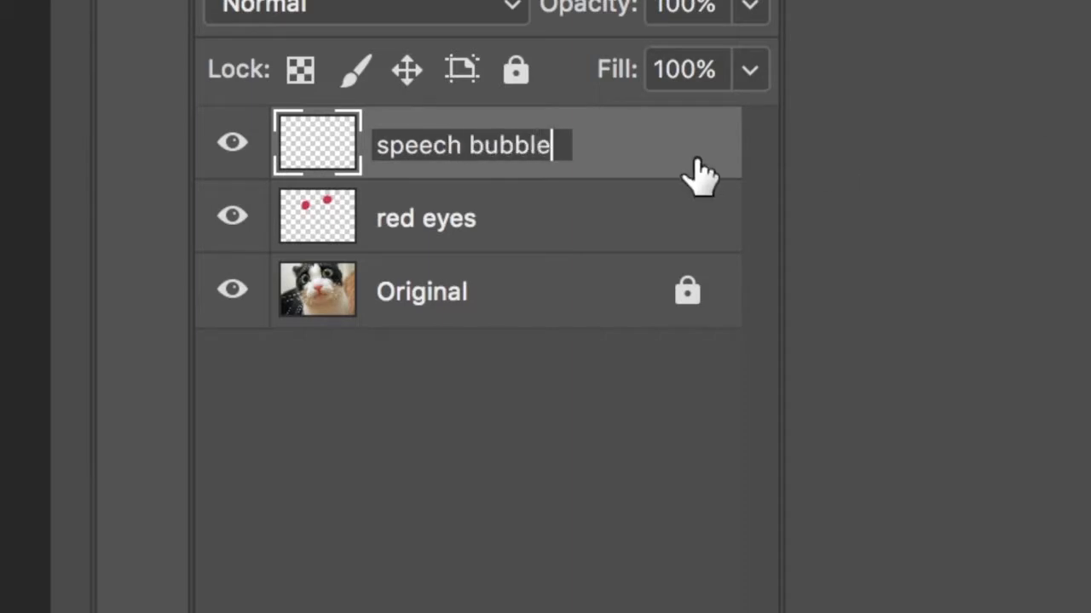
click(645, 153)
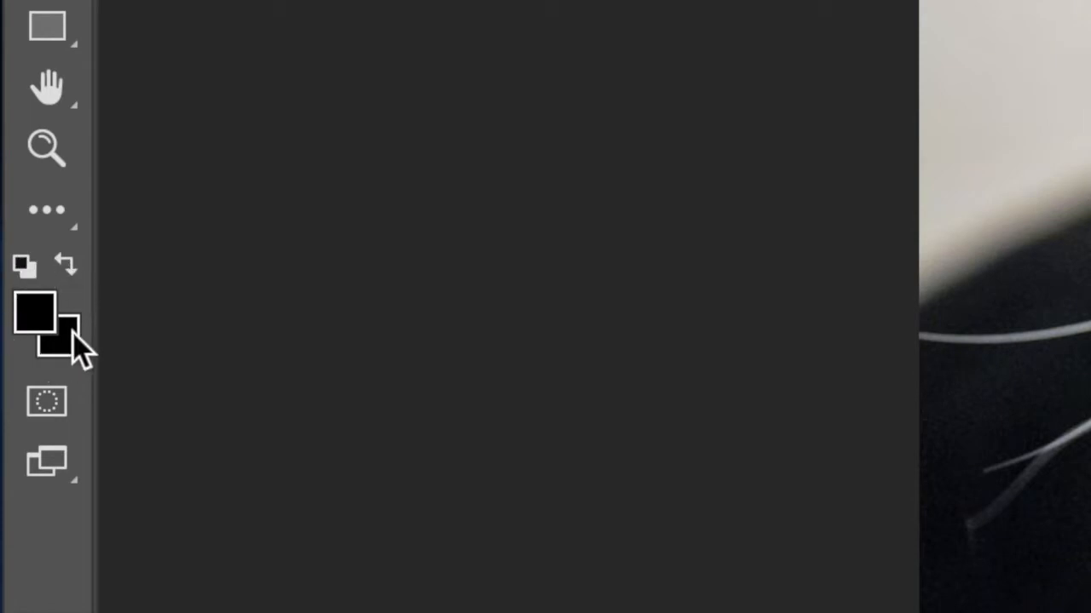
Step: Reset the colors to default black and white, and brush a black speech-bubble outline with its tail pointing at the cat's mouth
click(23, 271)
click(26, 269)
click(66, 263)
click(73, 265)
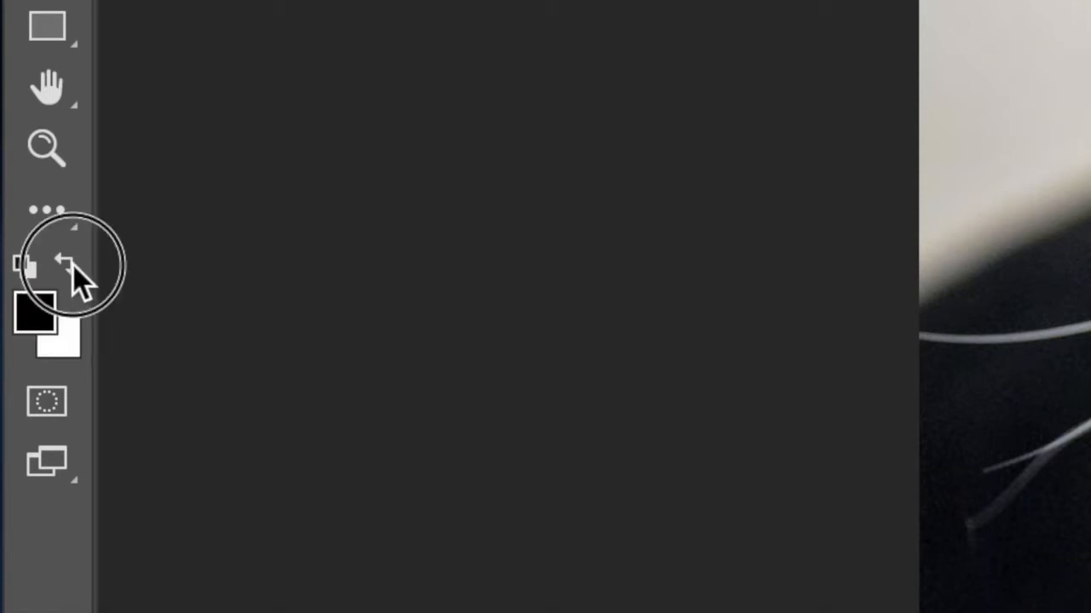
click(72, 265)
click(72, 265)
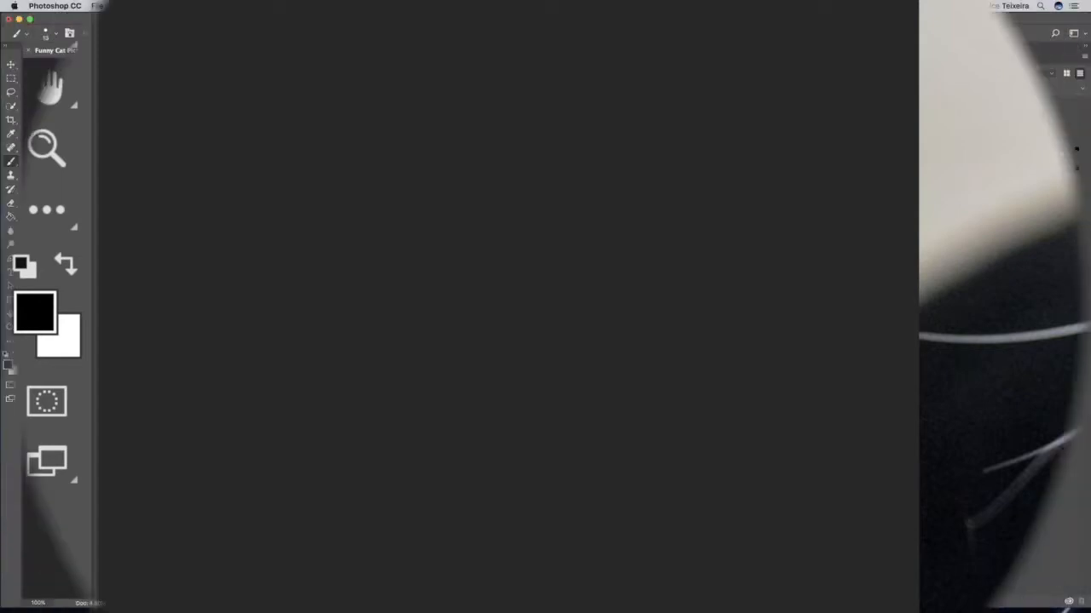
mouse_move(329, 320)
mouse_down()
mouse_move(373, 334)
mouse_move(268, 357)
mouse_move(234, 339)
mouse_move(220, 296)
mouse_move(231, 266)
mouse_move(248, 262)
mouse_move(284, 266)
mouse_move(329, 312)
mouse_up()
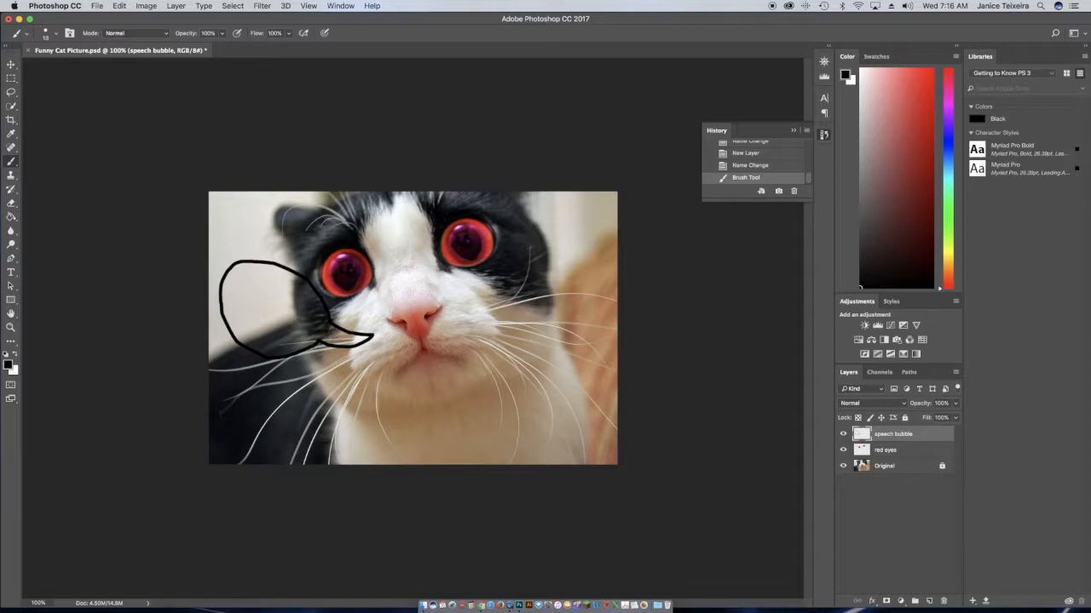
Step: Set up the Paint Bucket tool with white as the foreground color, and hide the red eyes and Original layers
click(15, 358)
click(11, 219)
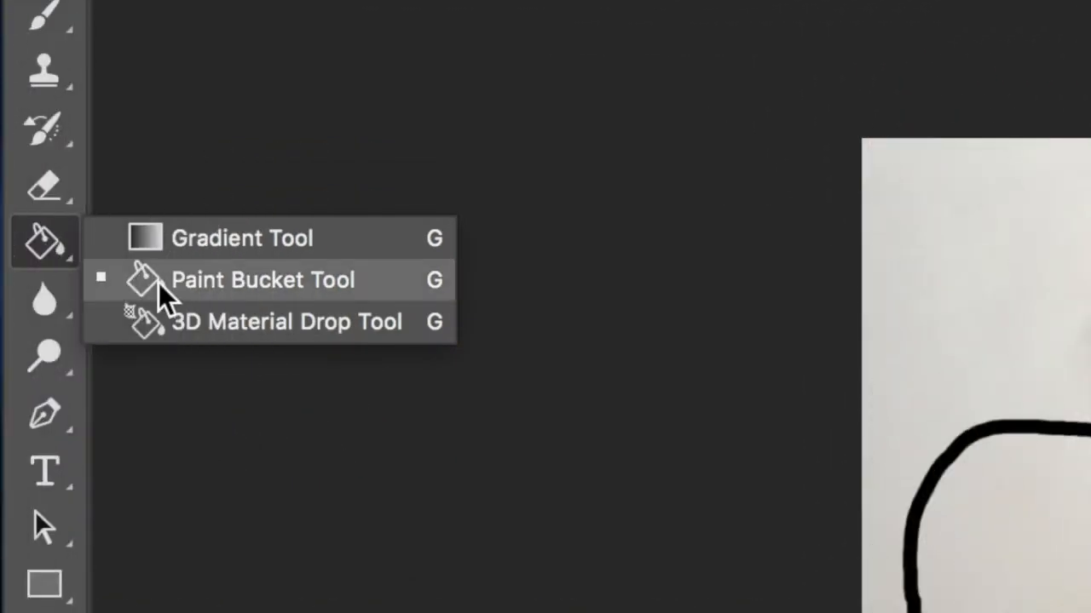
click(162, 283)
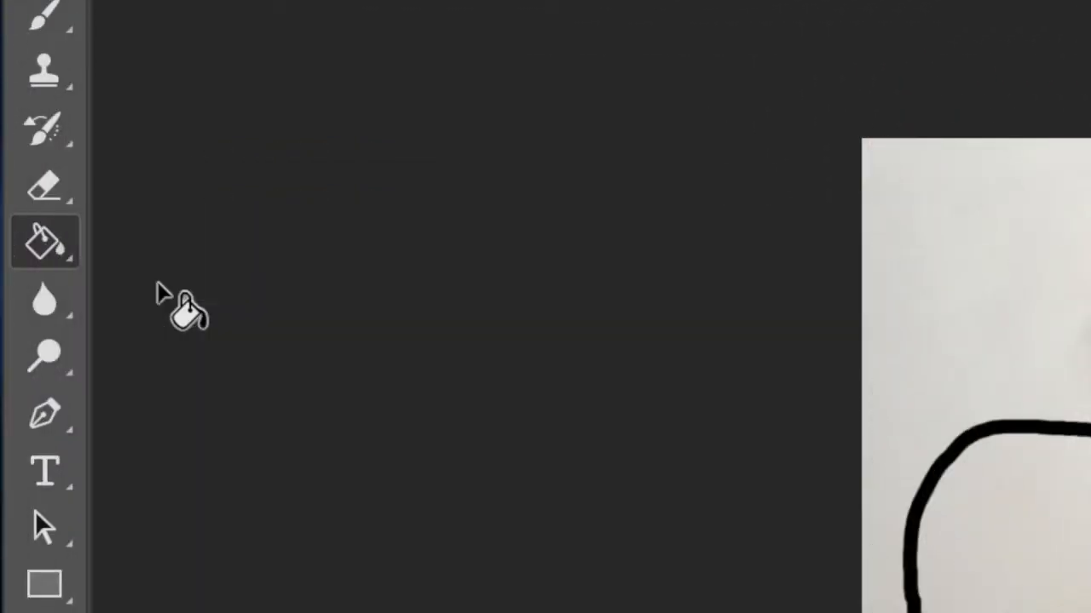
mouse_move(52, 247)
mouse_down()
mouse_move(156, 275)
mouse_move(169, 260)
mouse_up()
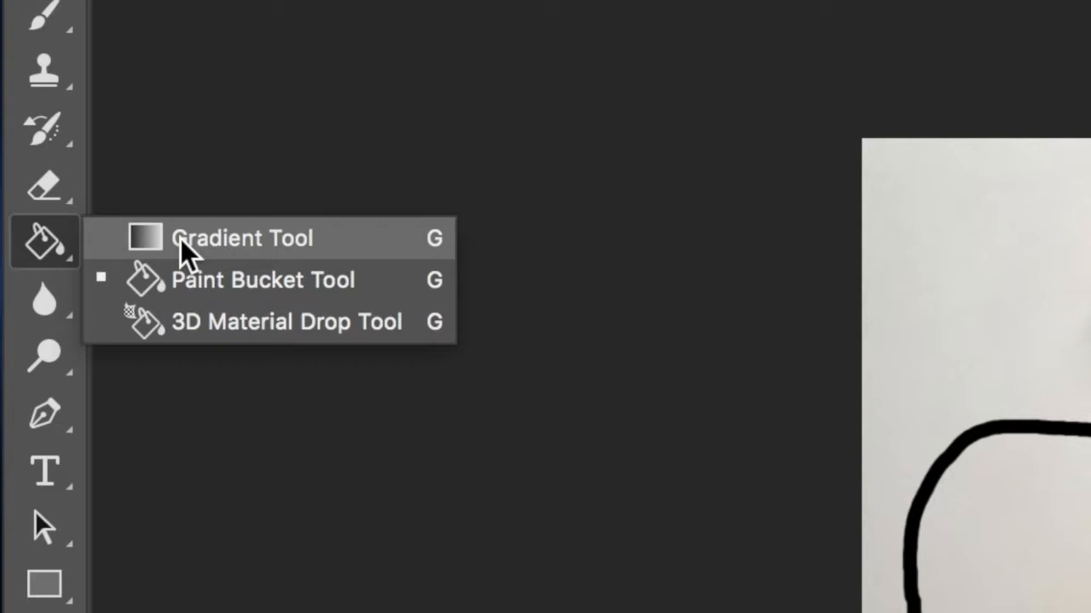
click(168, 285)
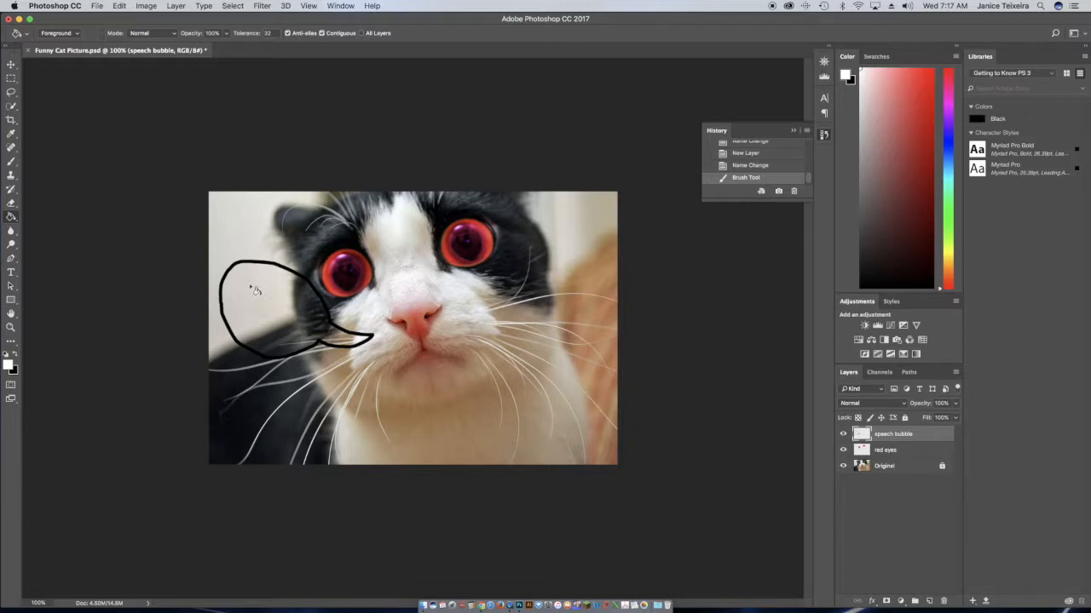
click(843, 450)
click(843, 466)
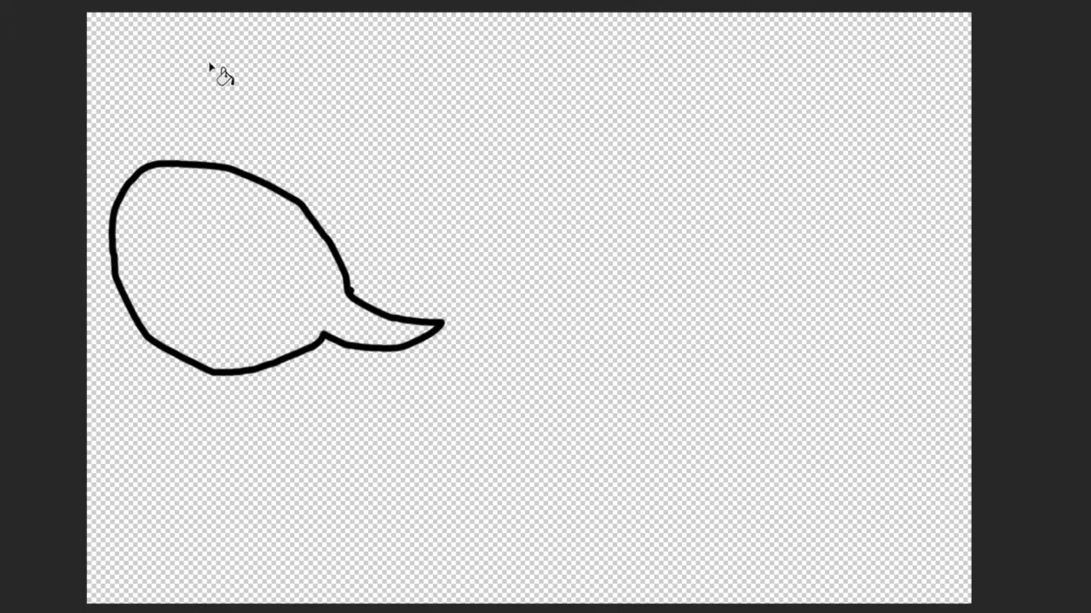
Step: Try white fills inside and outside the speech-bubble outline, undoing each one through the history
click(224, 246)
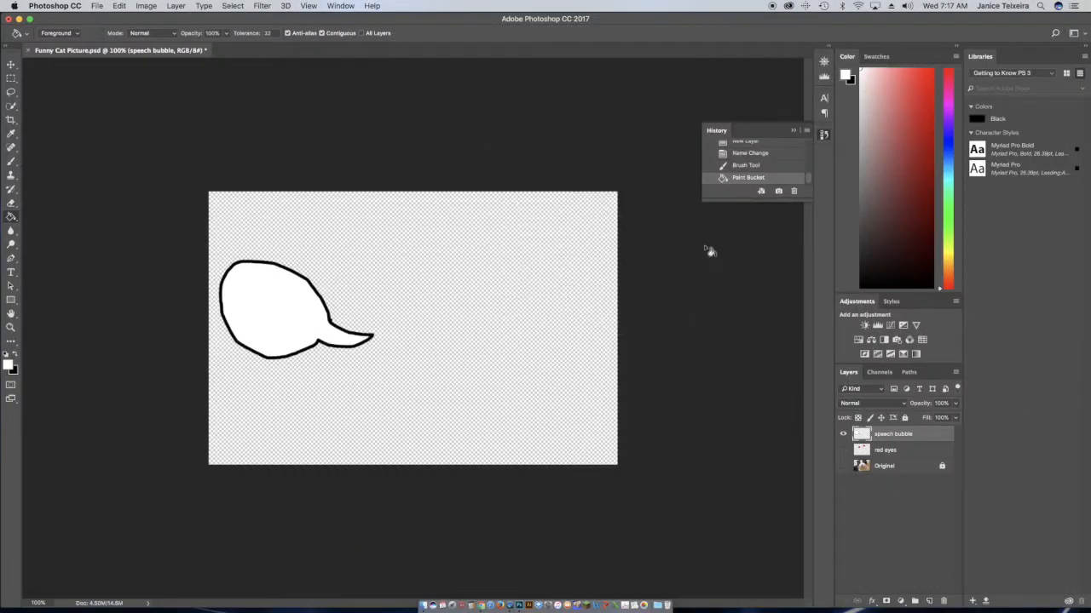
click(740, 169)
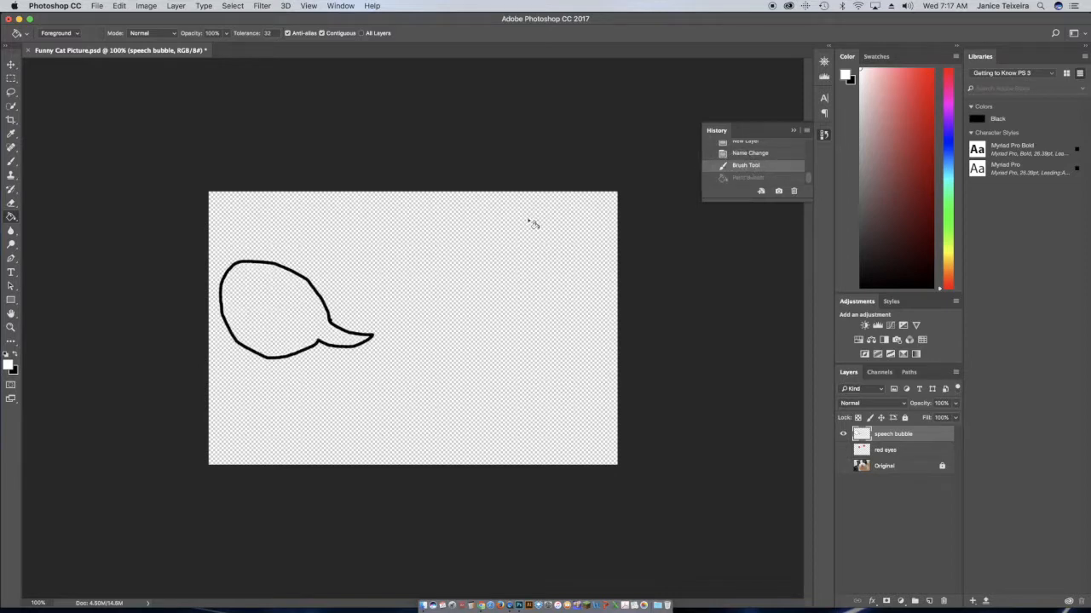
click(370, 253)
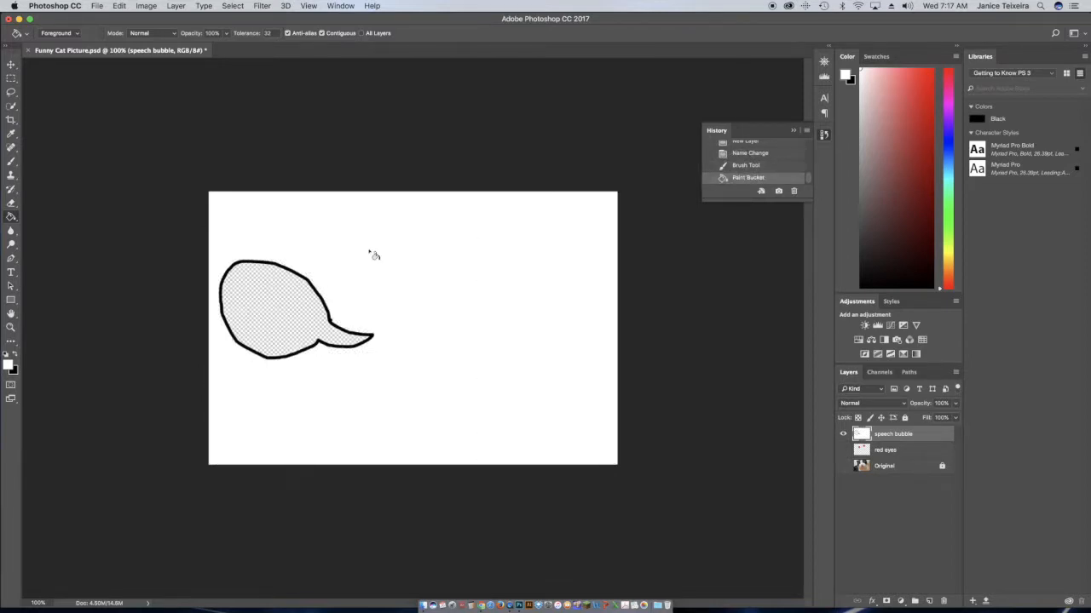
click(741, 166)
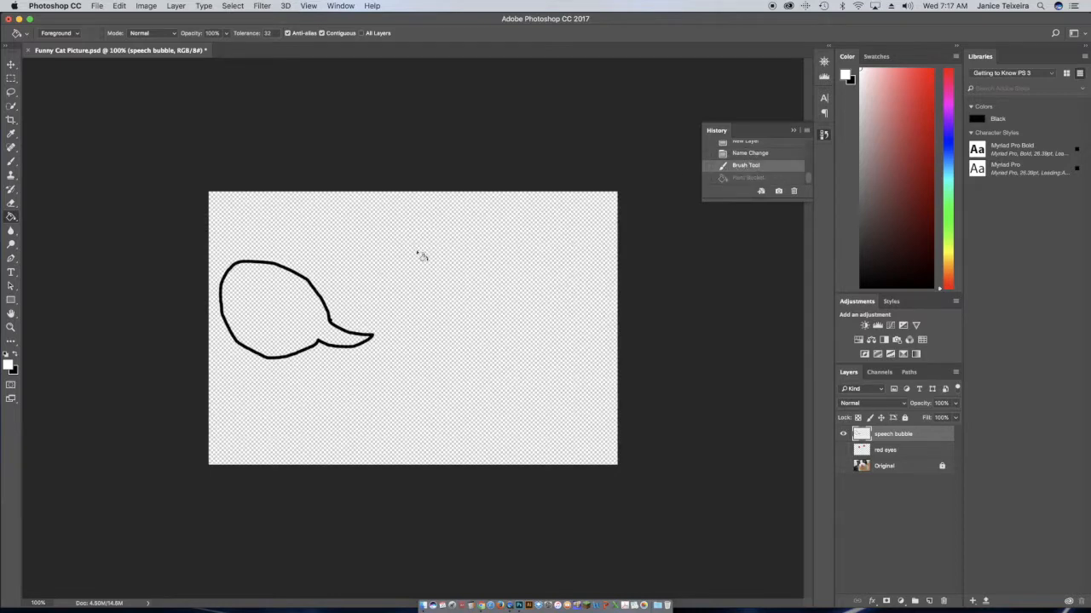
Step: Fill the inside of the speech bubble with white and show the red eyes and Original layers again
click(259, 288)
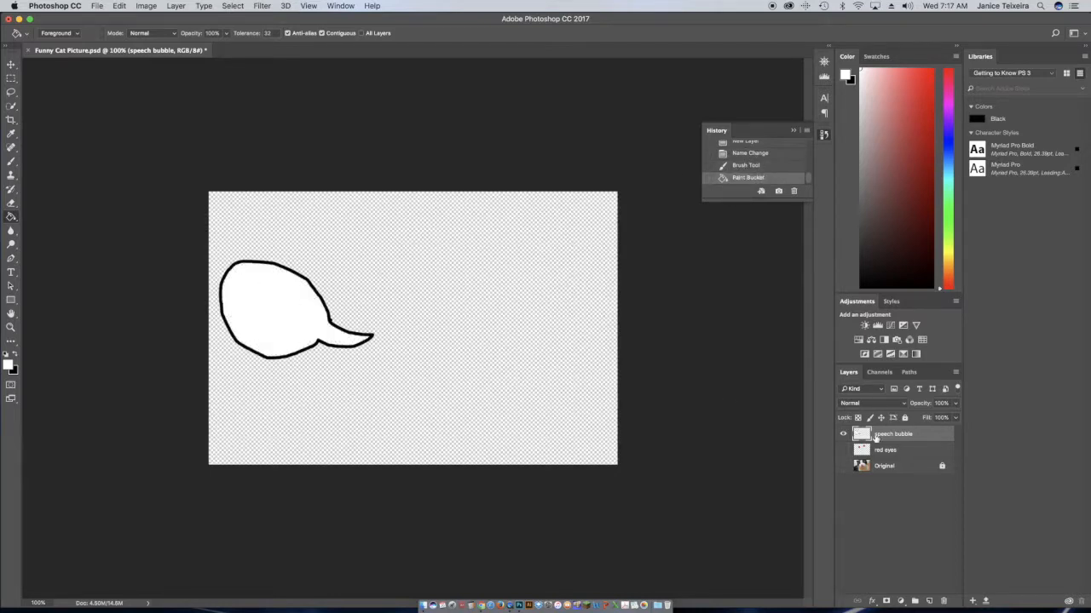
click(844, 450)
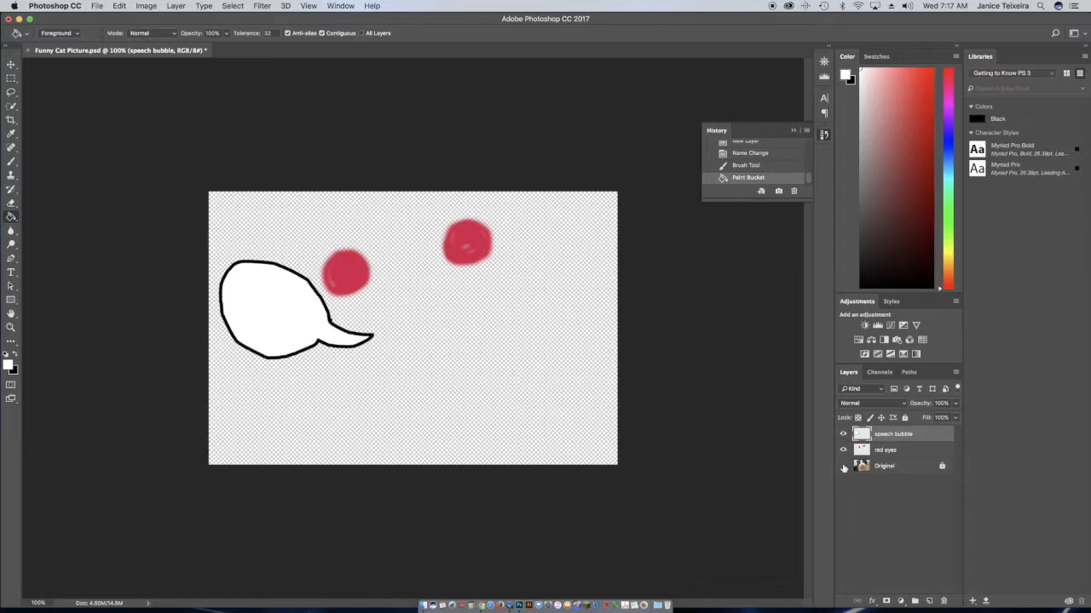
click(843, 466)
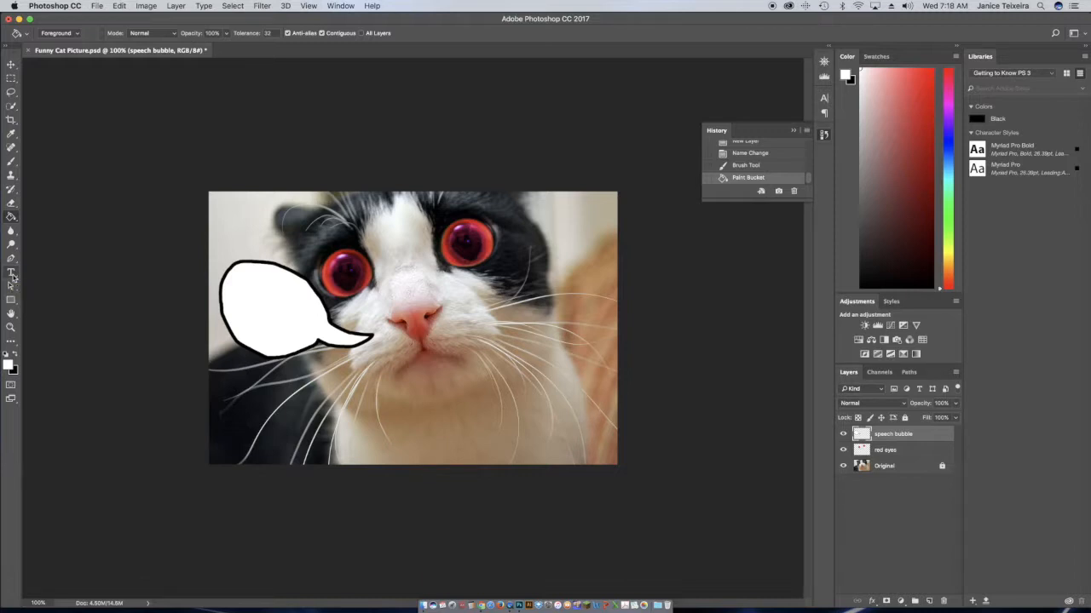
Step: Start a center-aligned black text inside the speech bubble with the font size set to 60 pt
click(15, 357)
click(12, 275)
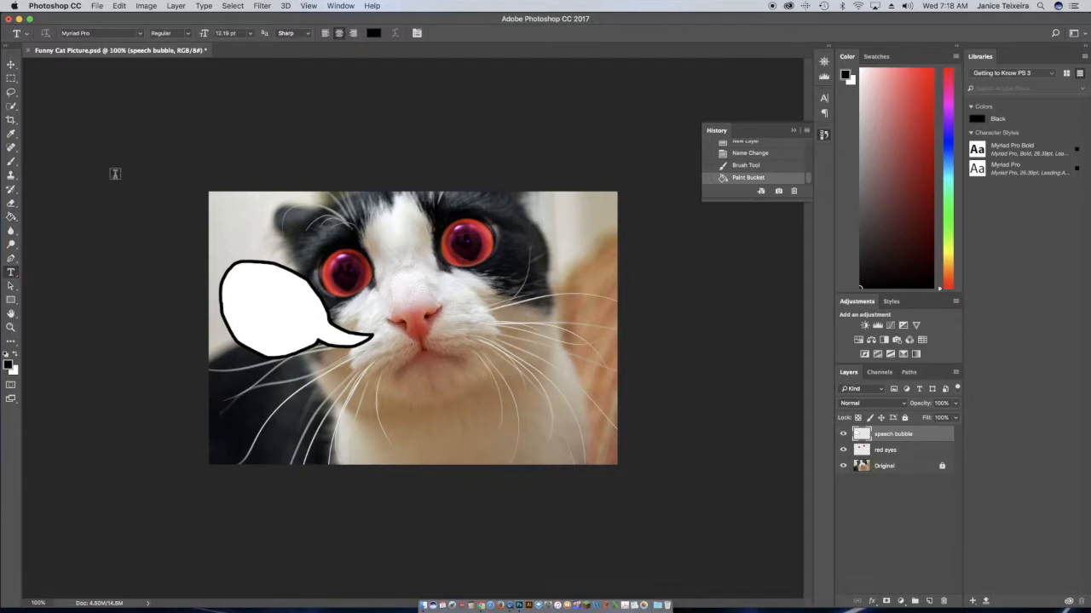
click(338, 33)
click(271, 290)
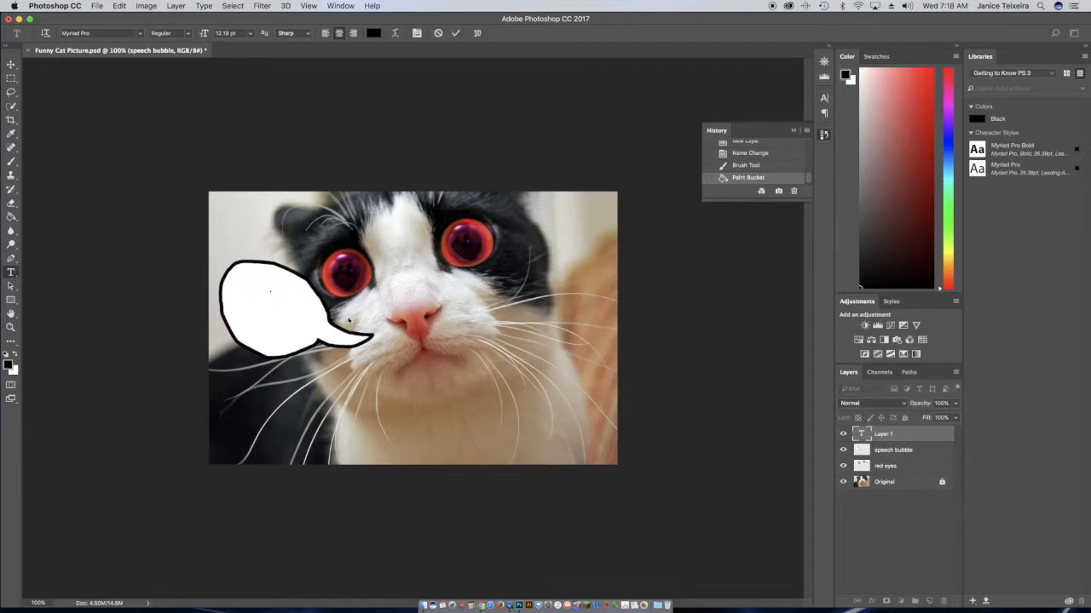
click(251, 34)
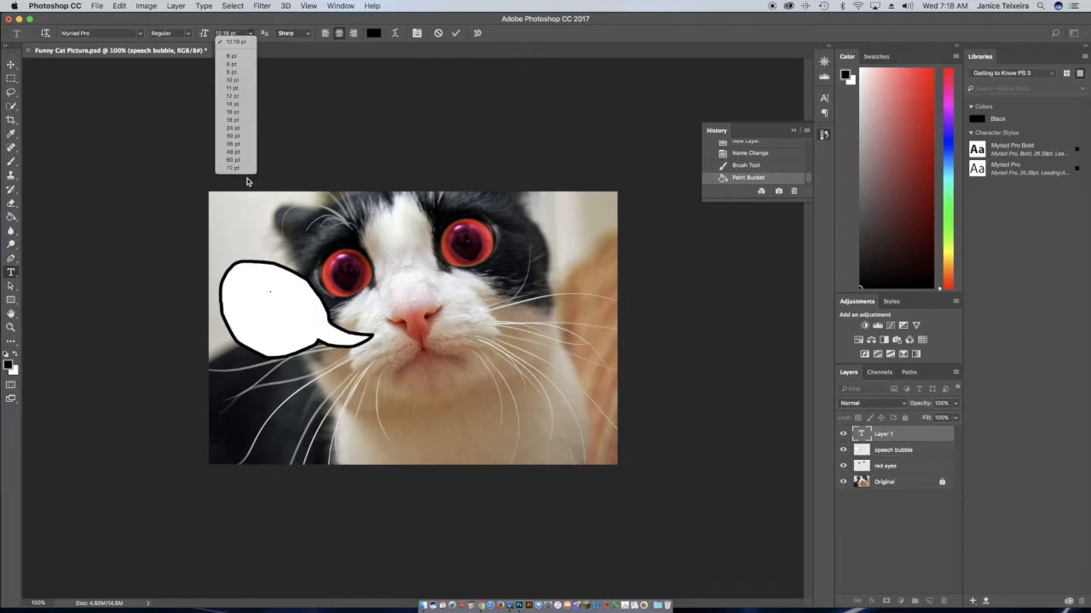
click(235, 161)
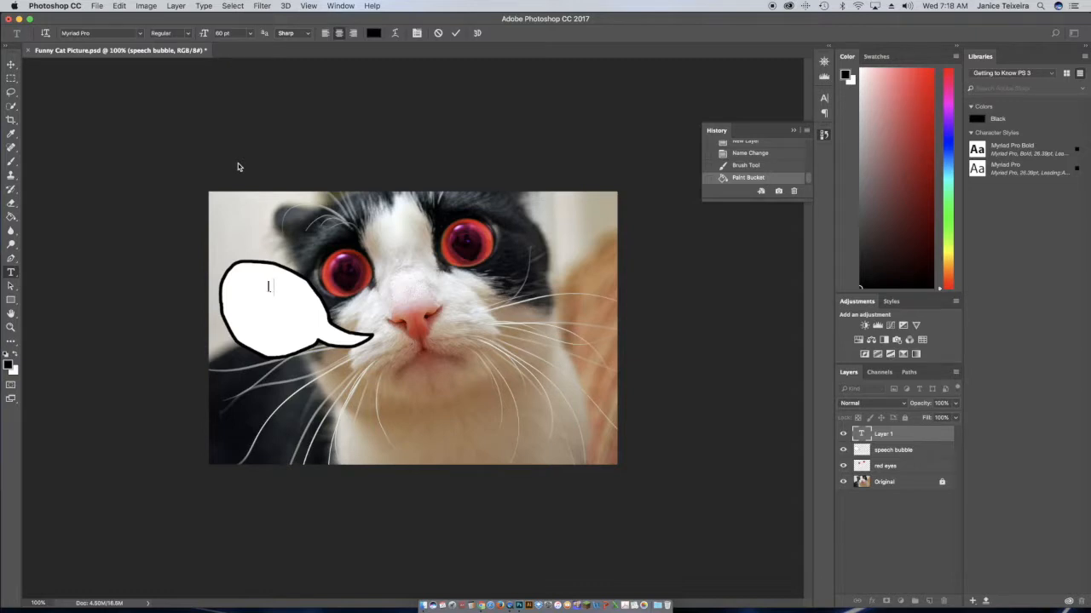
Step: Enter "I saw" and "a mouse!" on two lines in the speech bubble and commit the text
text(saw)
key(Return)
text(a m ouse)
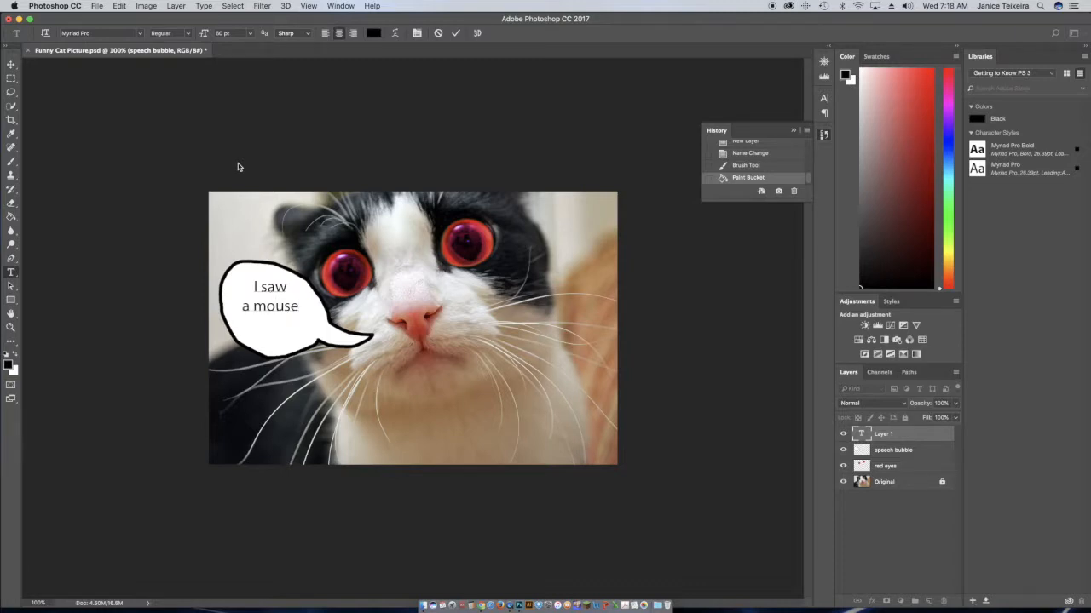
text(!)
click(456, 33)
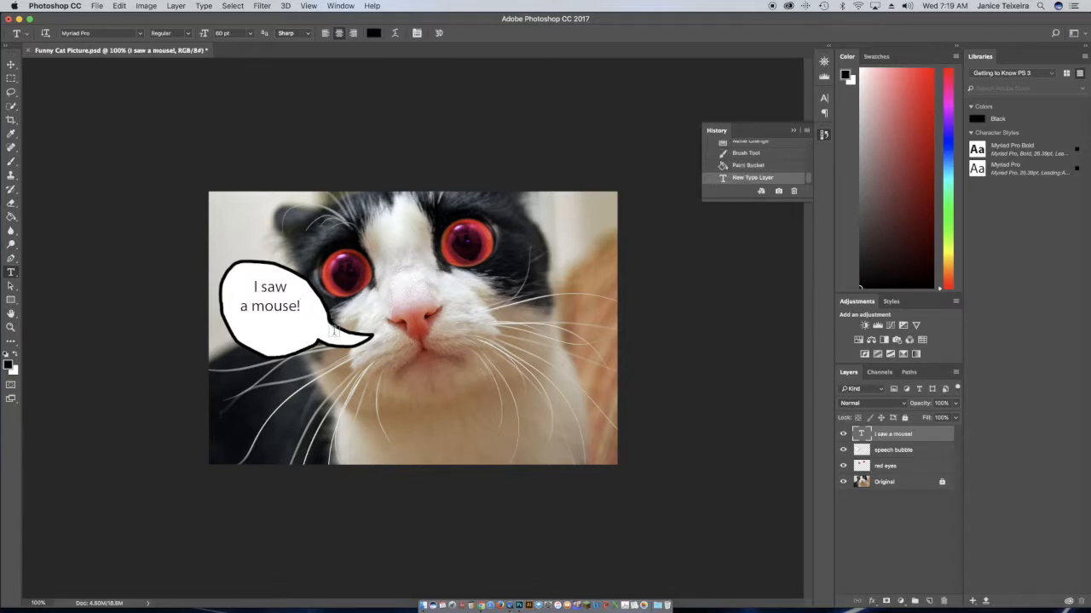
click(250, 33)
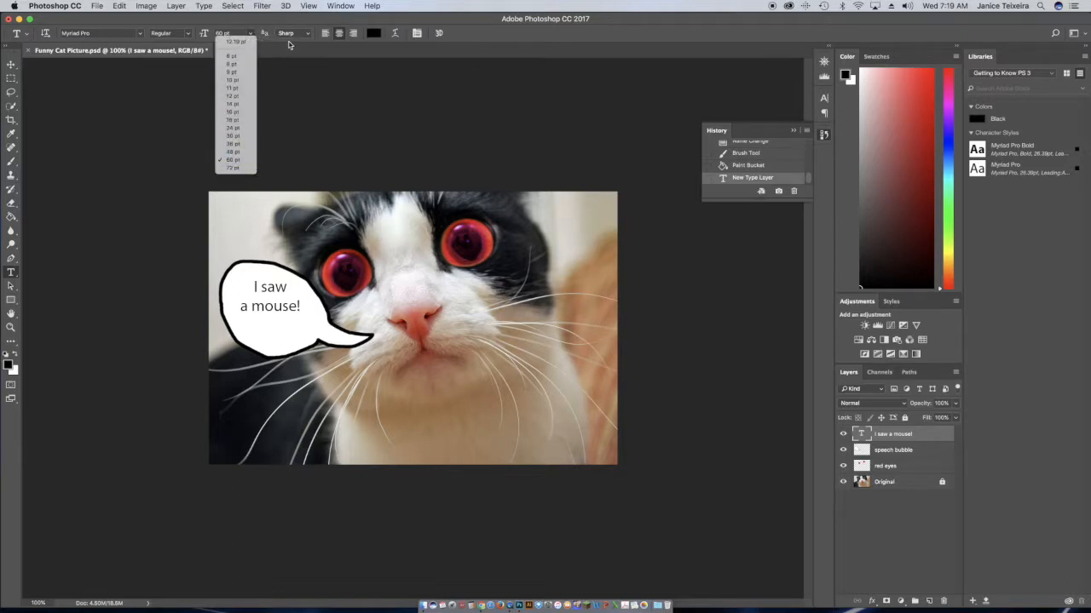
click(472, 33)
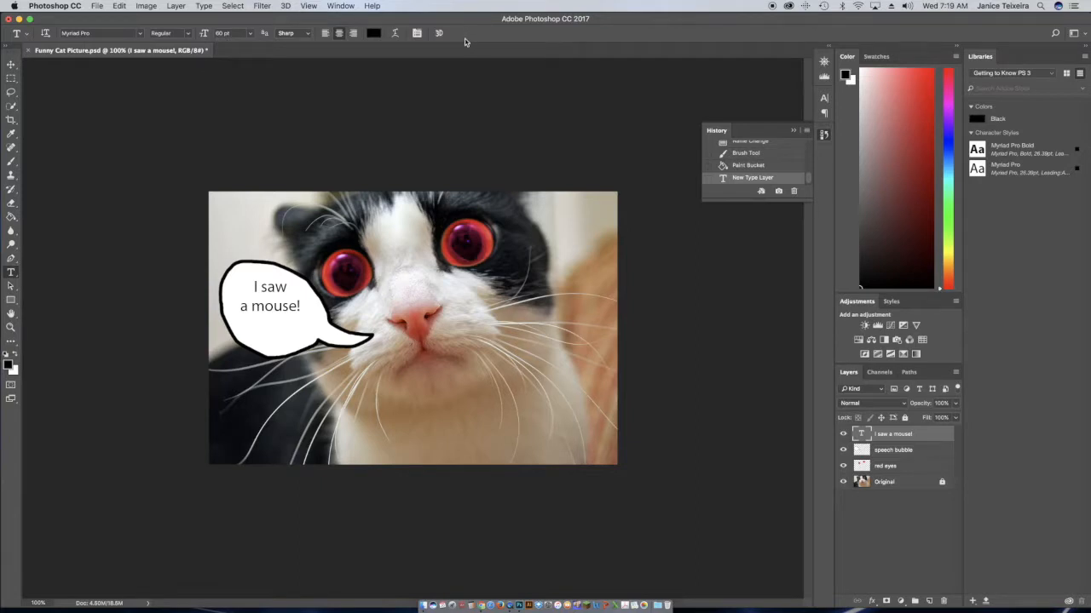
Step: Free-transform the text to reposition it in the speech bubble and enlarge it to about 77 pt
click(122, 7)
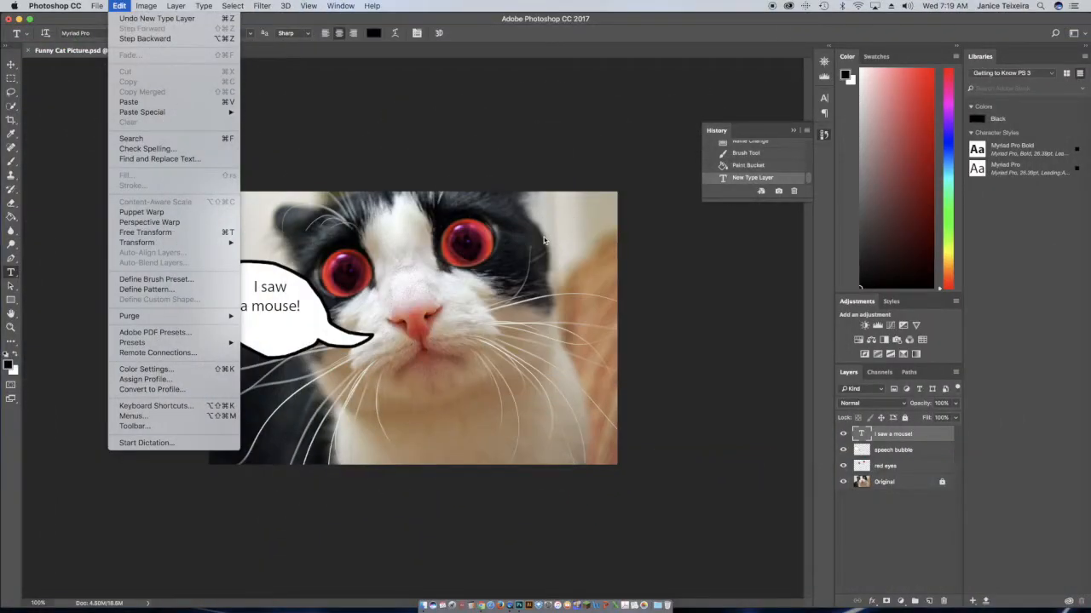
key(super+t)
drag(281, 307, 277, 313)
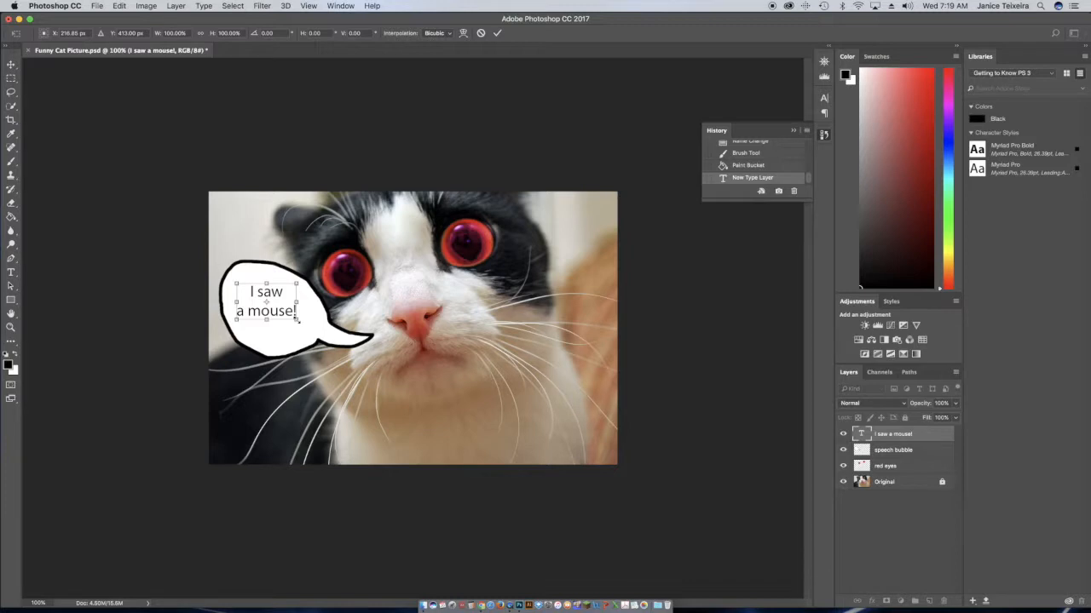
mouse_move(298, 319)
mouse_down()
mouse_move(311, 332)
mouse_move(287, 318)
mouse_move(292, 330)
mouse_up()
click(496, 33)
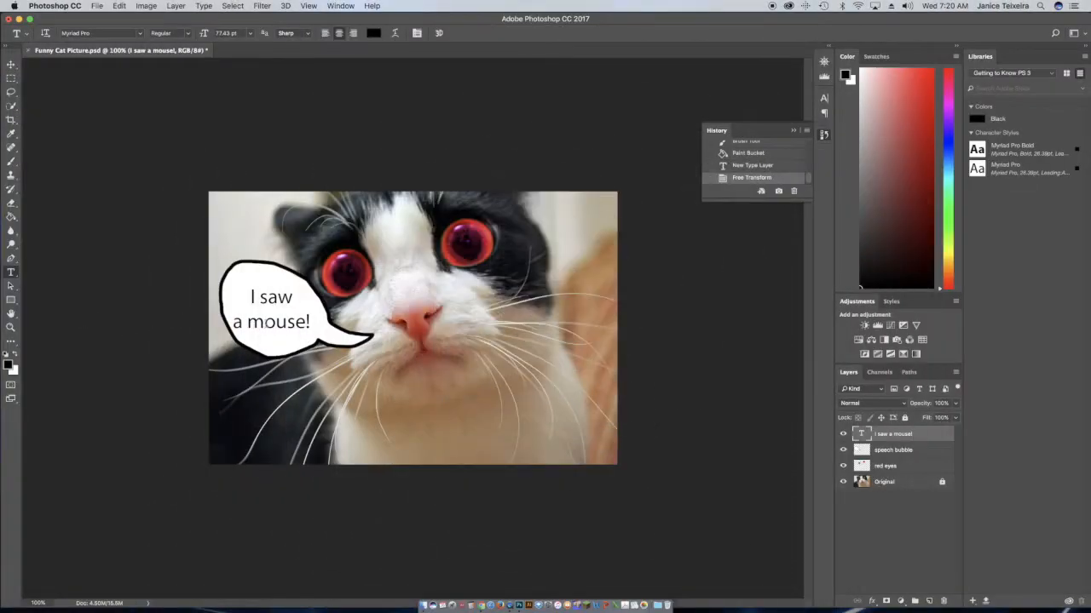
click(267, 322)
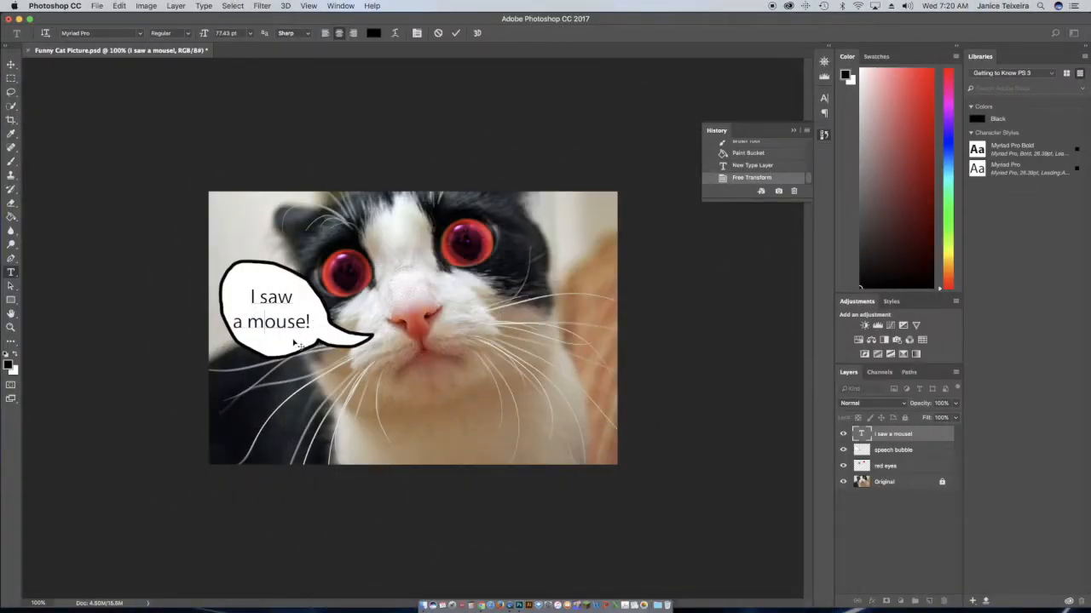
click(456, 34)
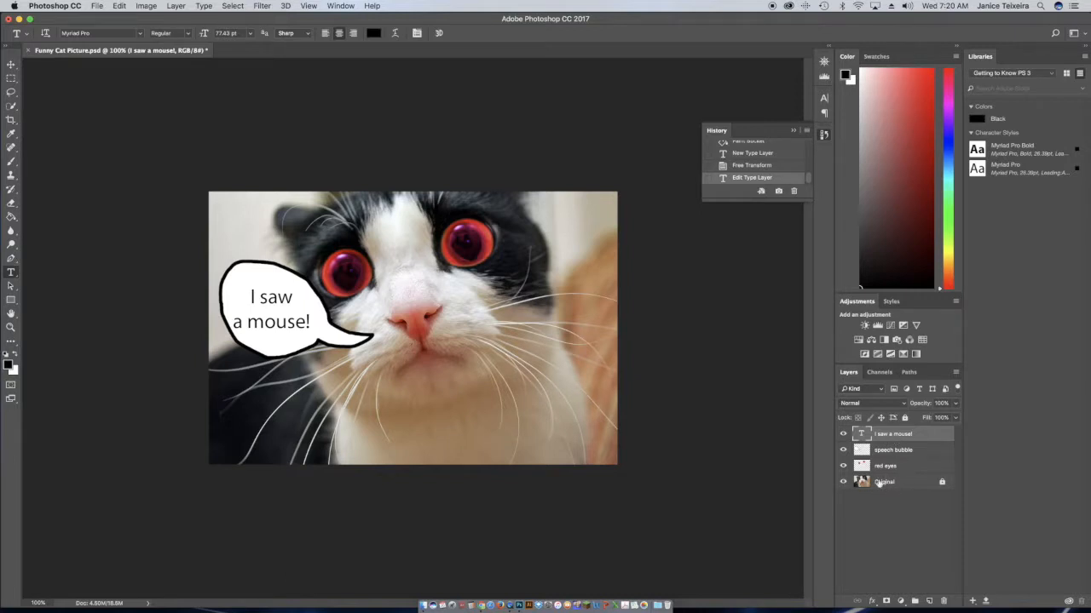
Step: Try the text layer beneath the speech bubble layer, toggle the bubble's visibility, and move the text layer back above it
click(920, 434)
drag(920, 435, 919, 458)
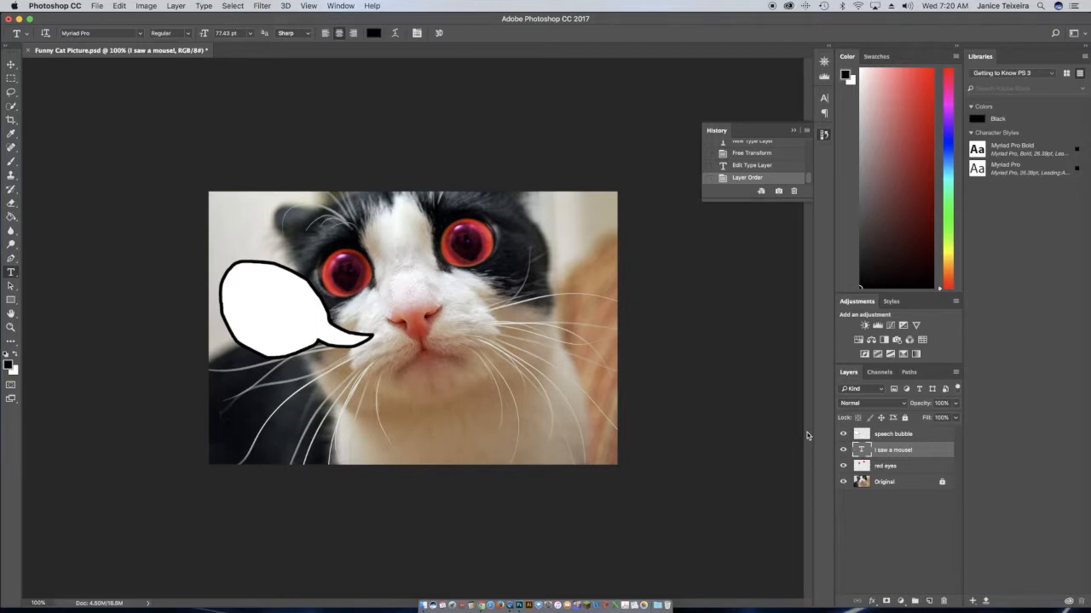
click(843, 434)
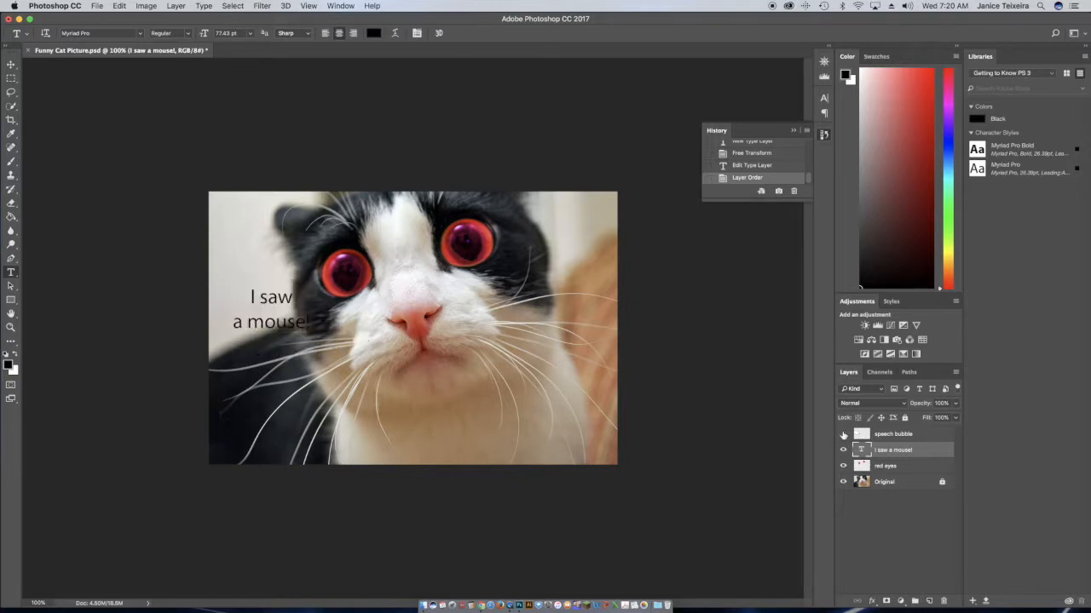
click(843, 434)
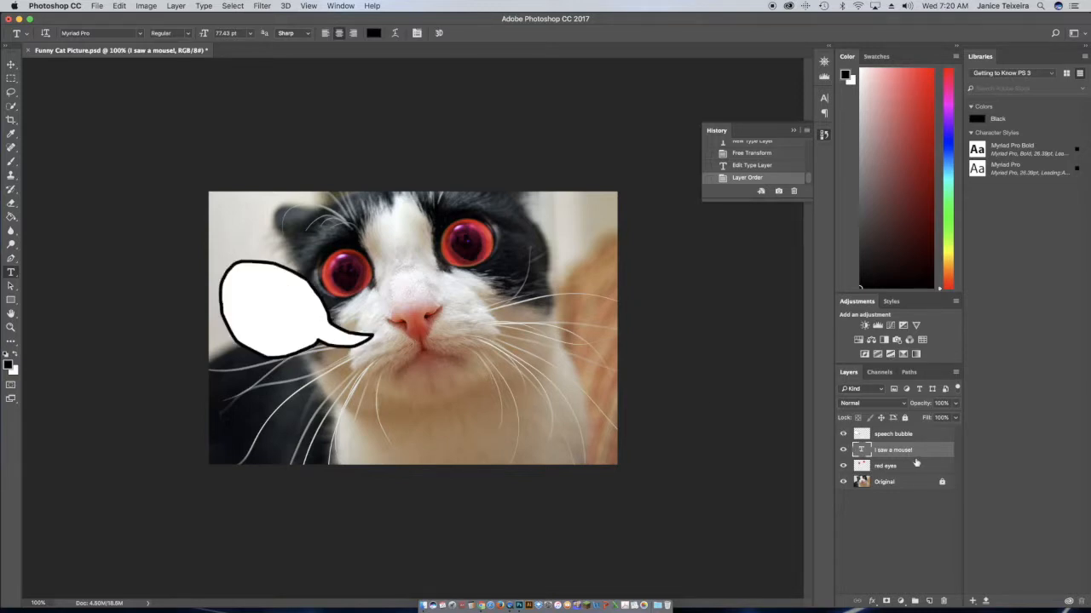
drag(901, 454, 900, 433)
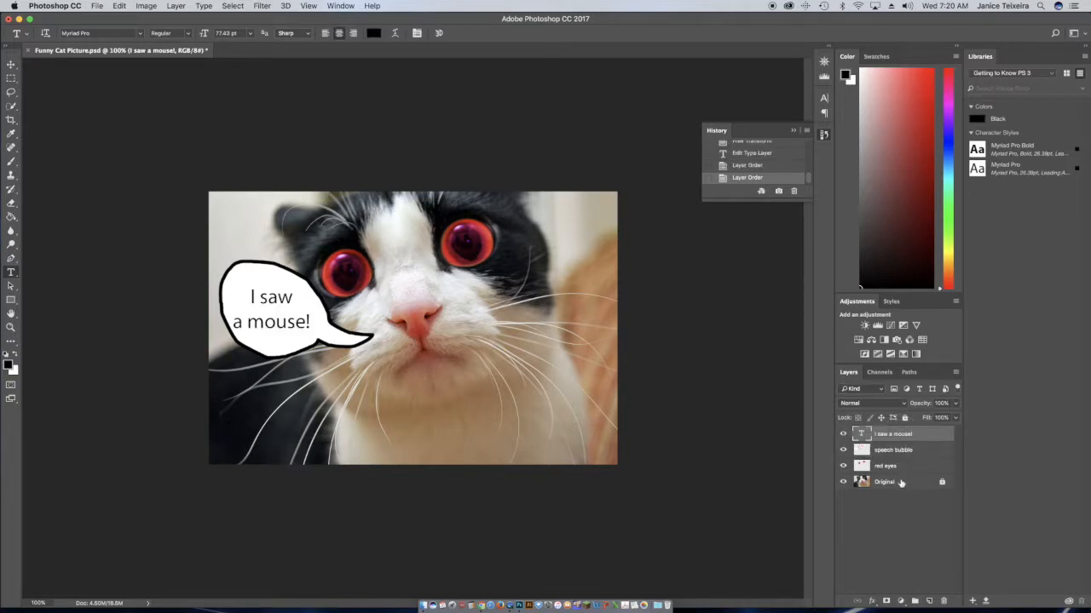
Step: Try the Original layer above the red eyes layer and return it to the bottom of the layer stack
drag(900, 483, 900, 461)
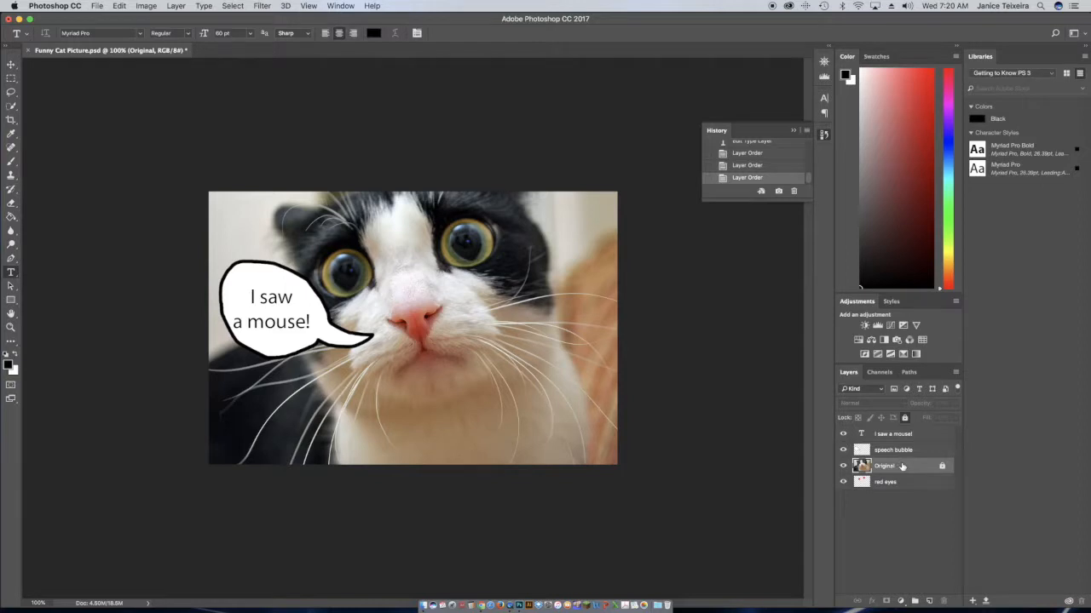
drag(905, 467, 906, 490)
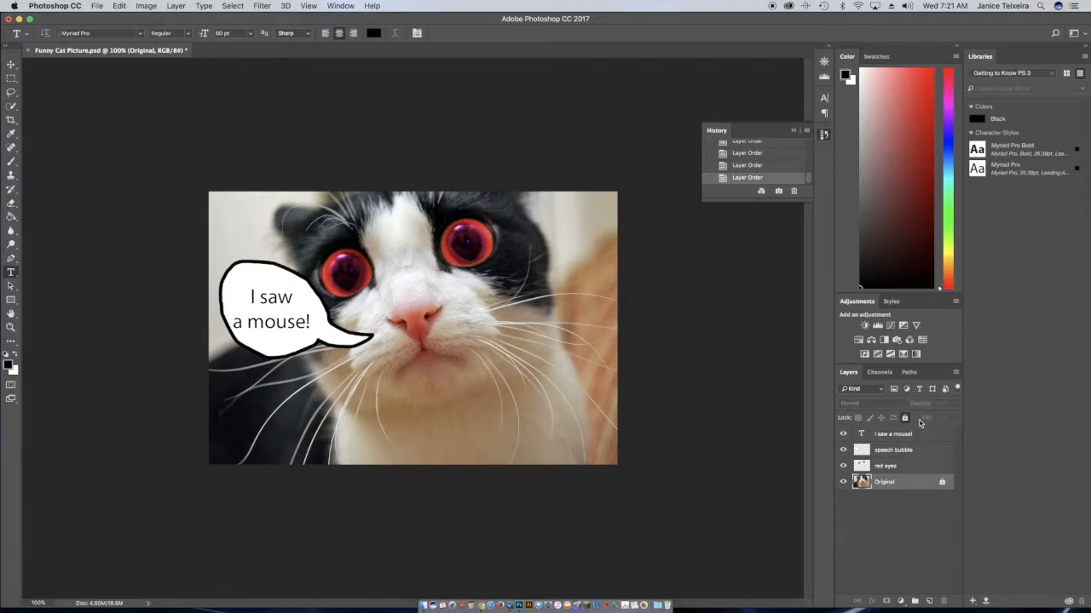
Step: Filter the layers by name for "red eyes" and clear the search text
click(880, 390)
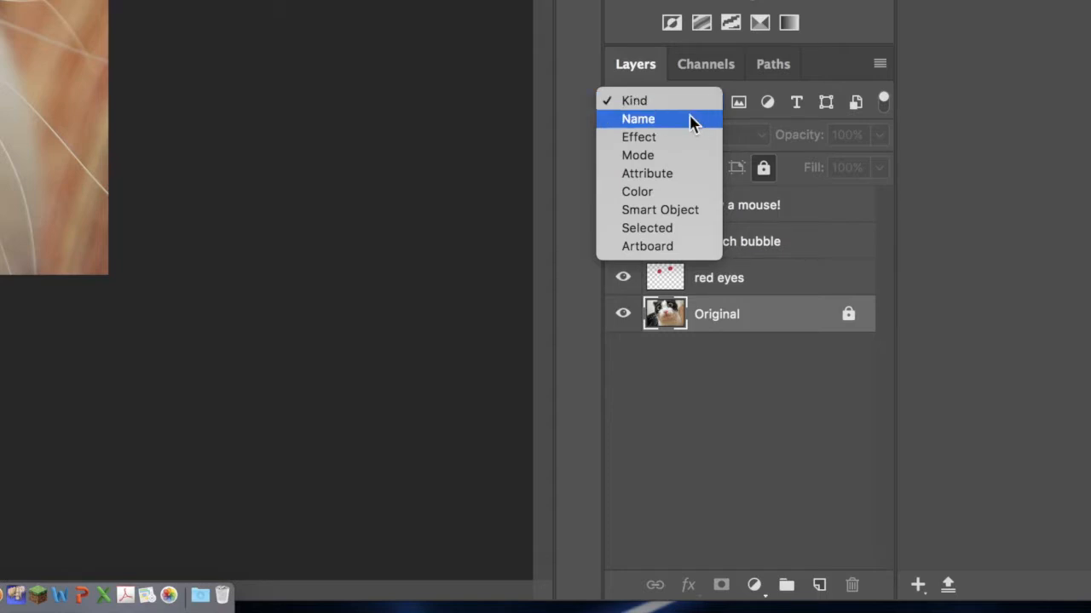
click(688, 119)
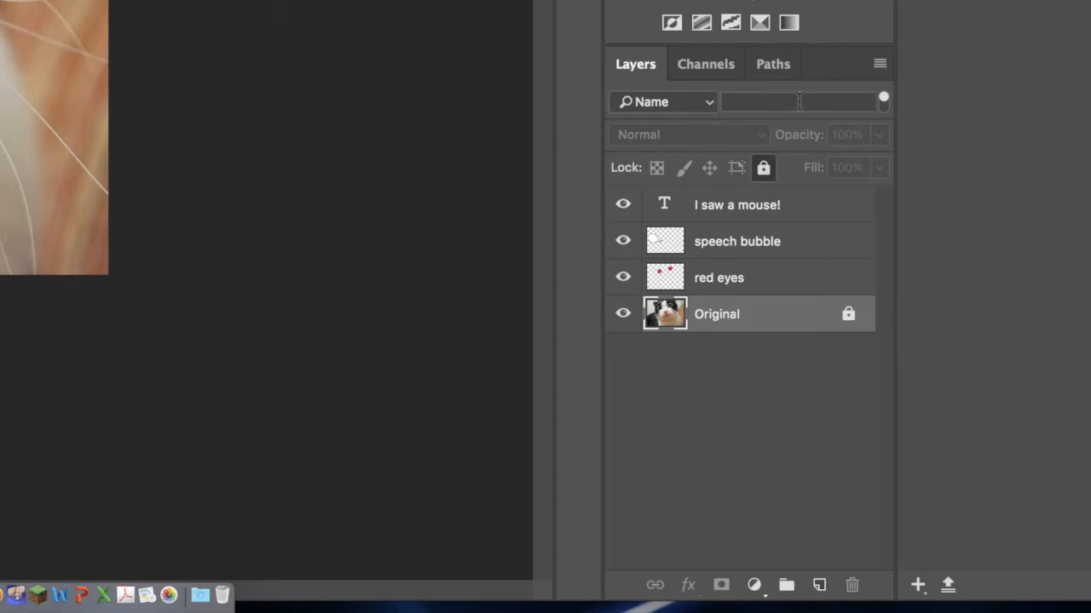
click(833, 102)
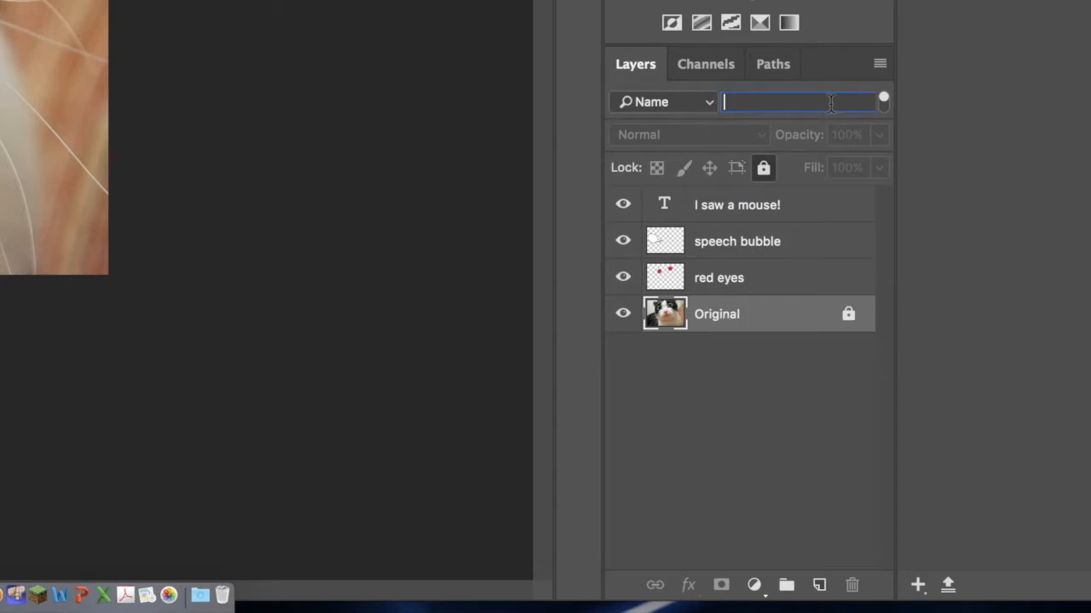
text(red eyes)
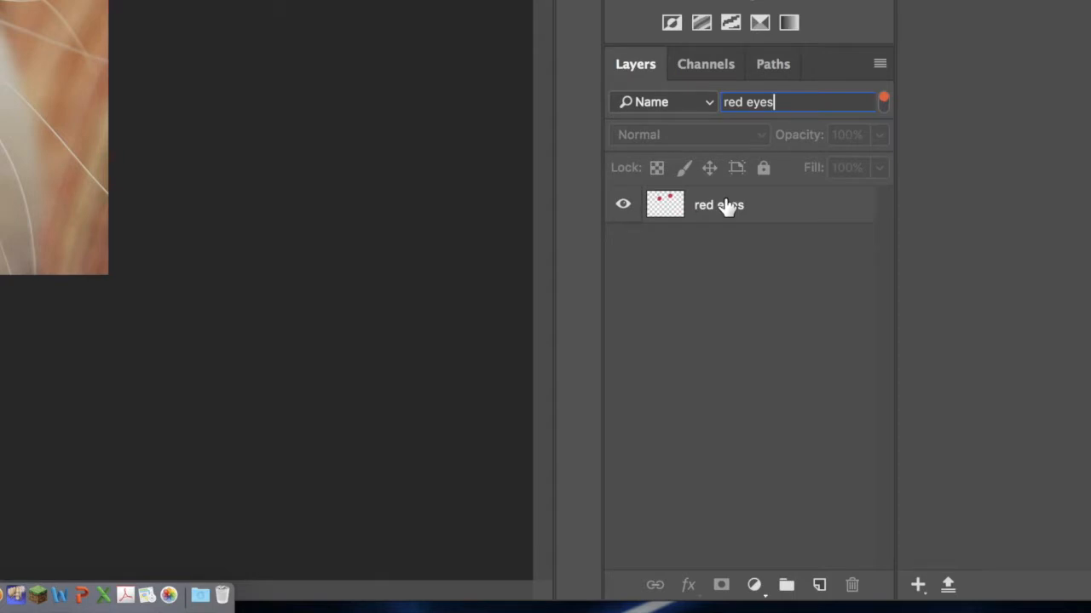
key(BackSpace)
key(BackSpace)
key(BackSpace)
key(BackSpace)
key(BackSpace)
key(BackSpace)
key(BackSpace)
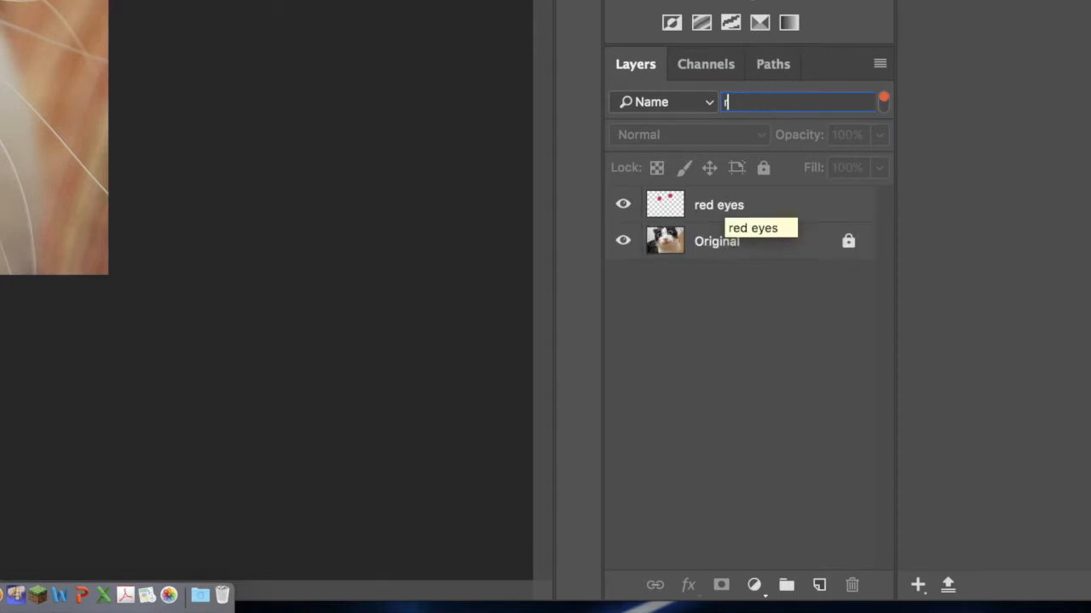
key(BackSpace)
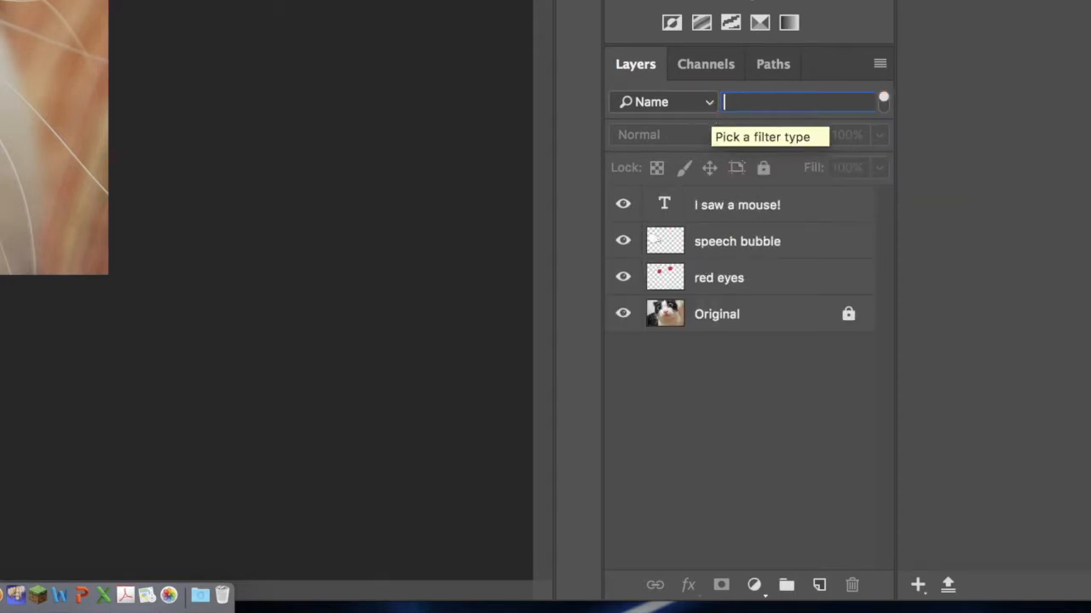
Step: Filter the layers by kind, first for pixel layers and then for type layers, turning each filter off again
click(710, 103)
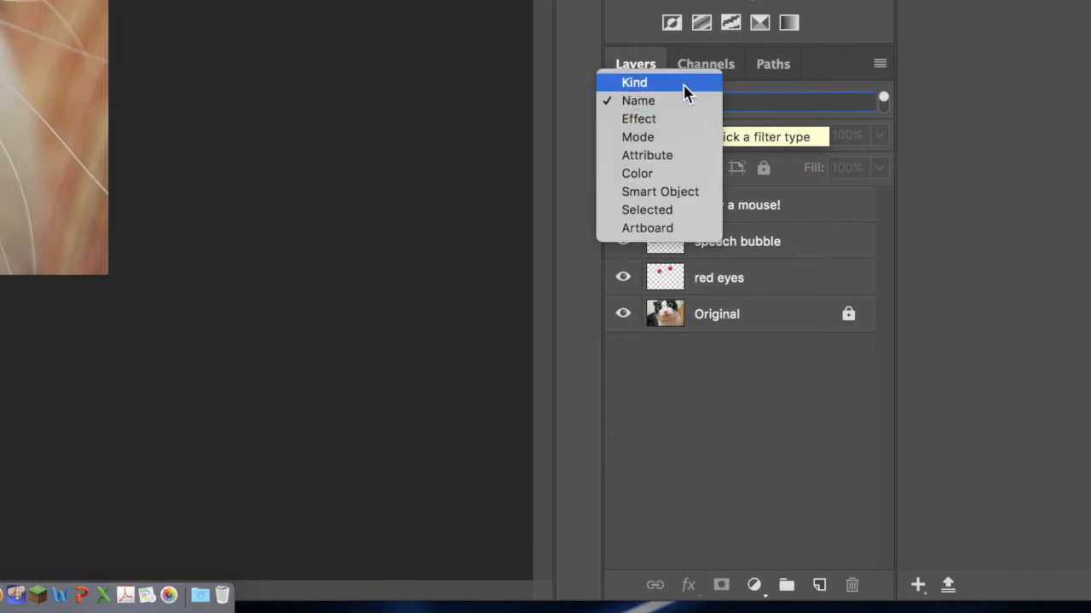
click(684, 85)
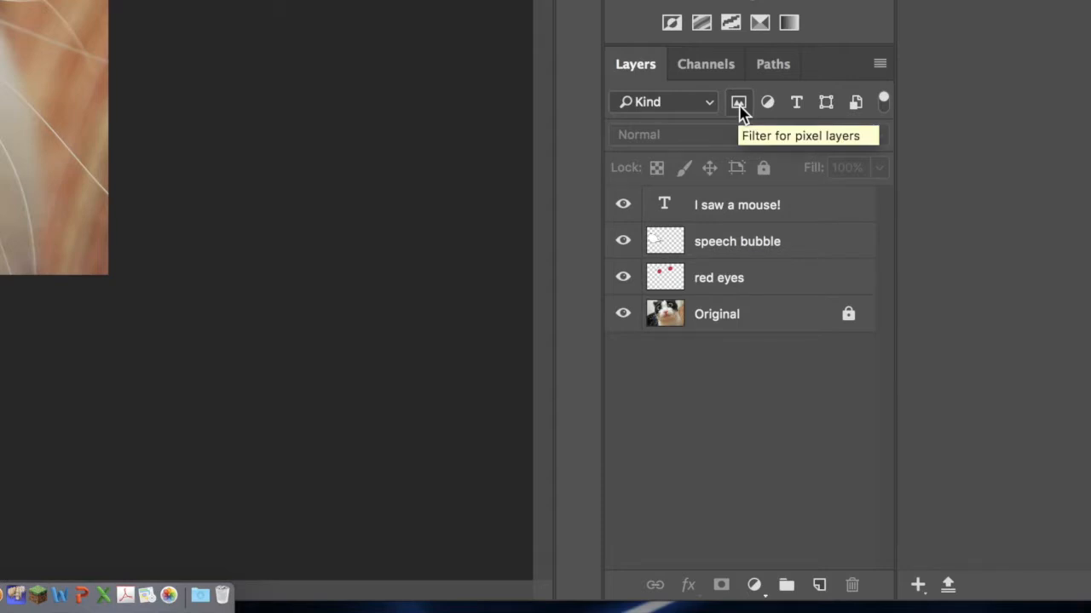
click(738, 103)
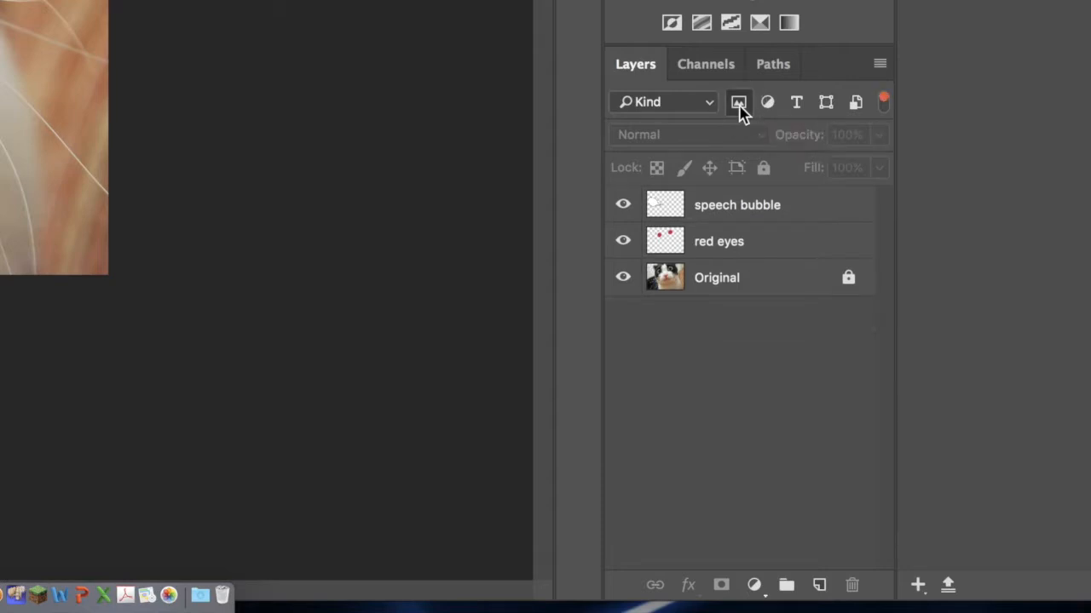
click(738, 103)
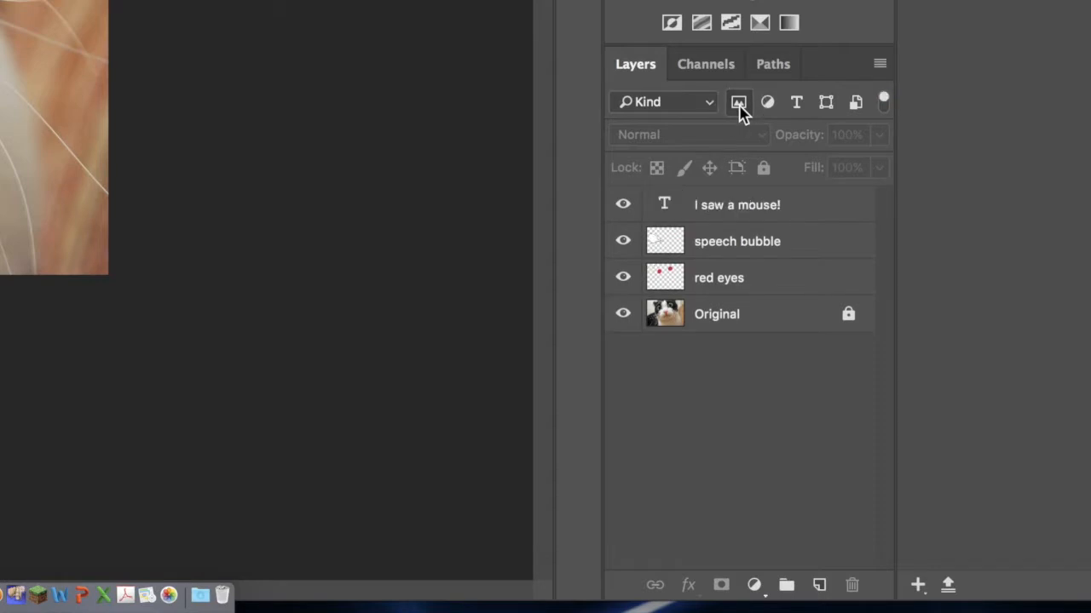
click(798, 103)
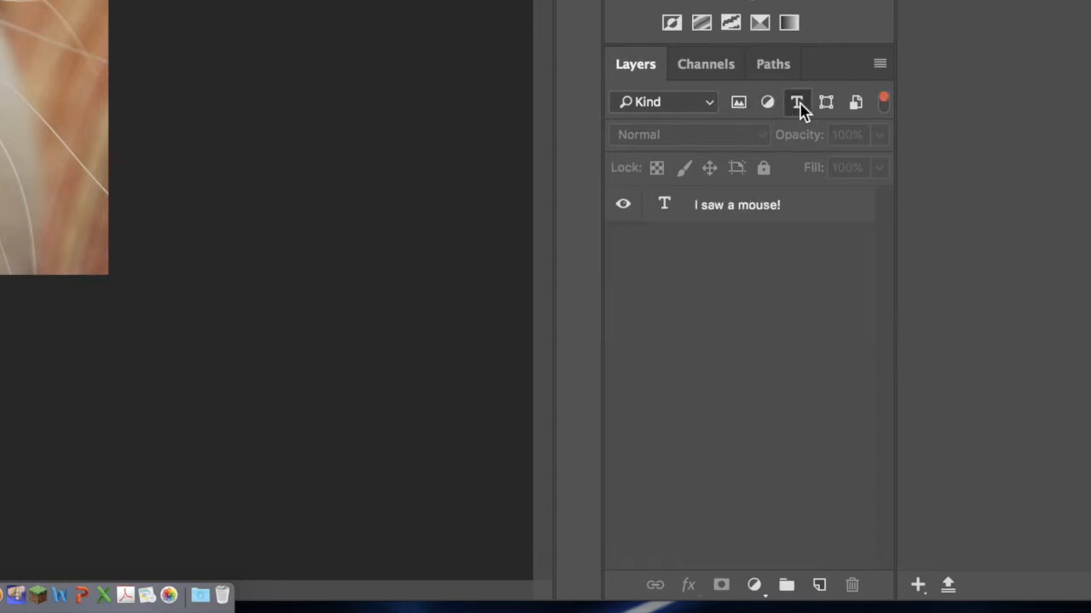
click(798, 103)
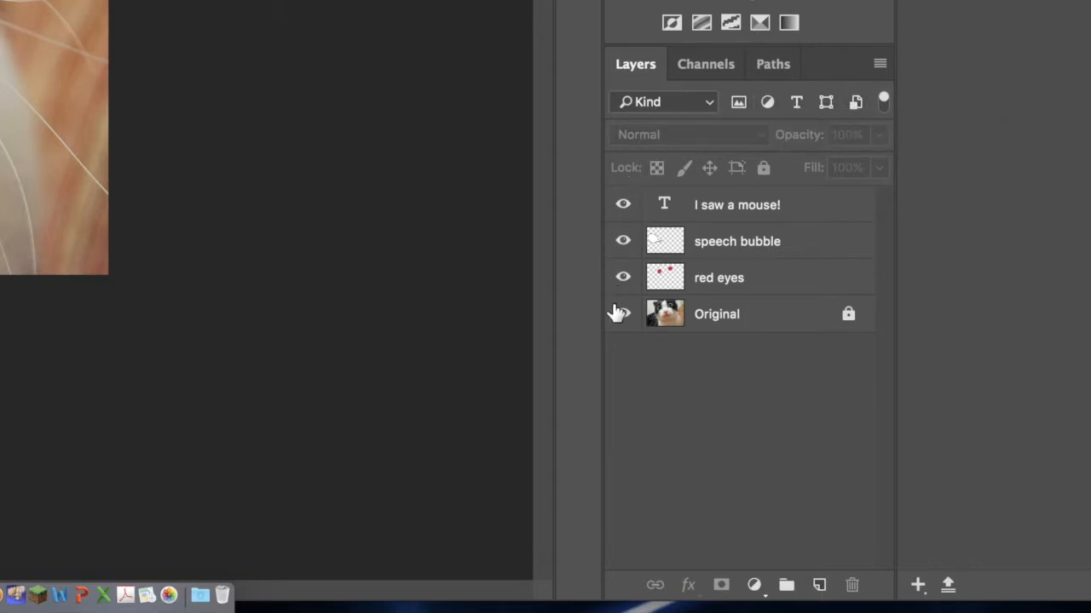
Step: Try selecting the speech bubble and red eyes layers together, and reduce the selection to the speech bubble layer
click(732, 247)
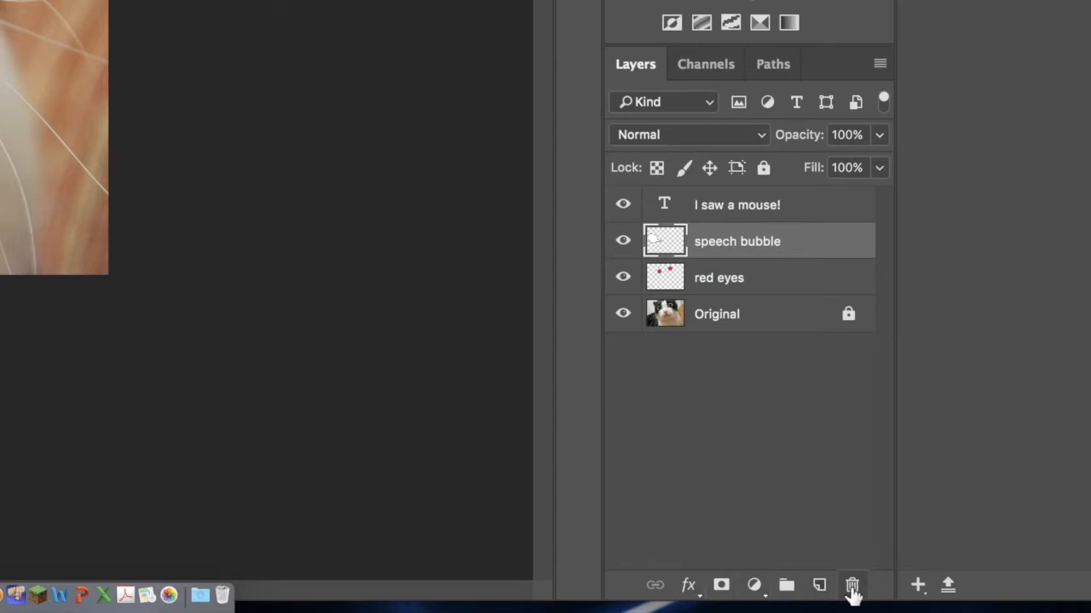
mouse_move(823, 242)
mouse_down()
mouse_move(816, 390)
mouse_move(850, 580)
mouse_move(833, 251)
mouse_move(823, 245)
mouse_up()
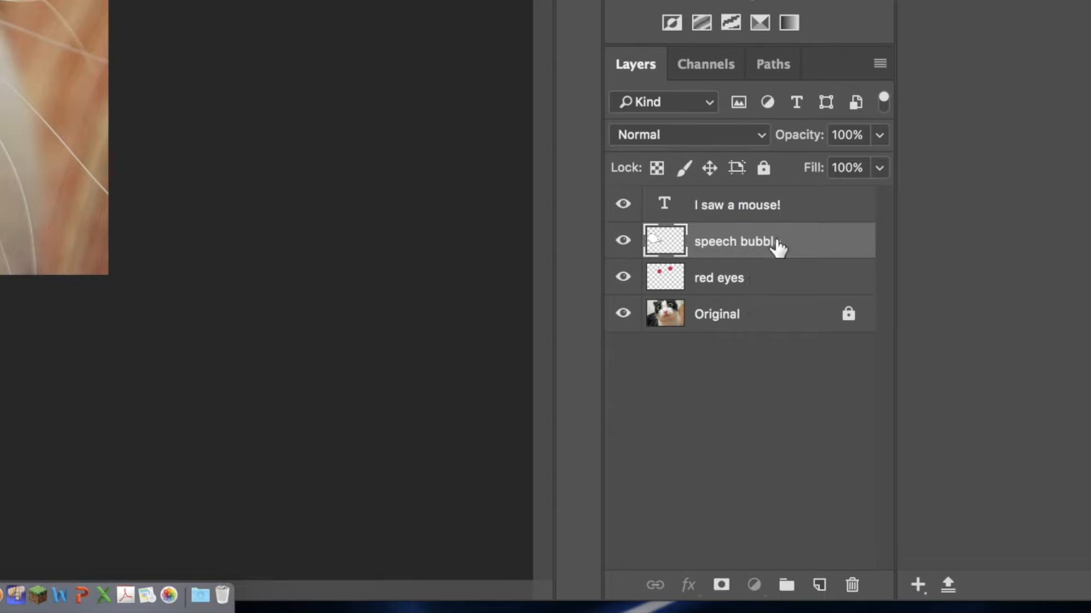
shift+click(779, 281)
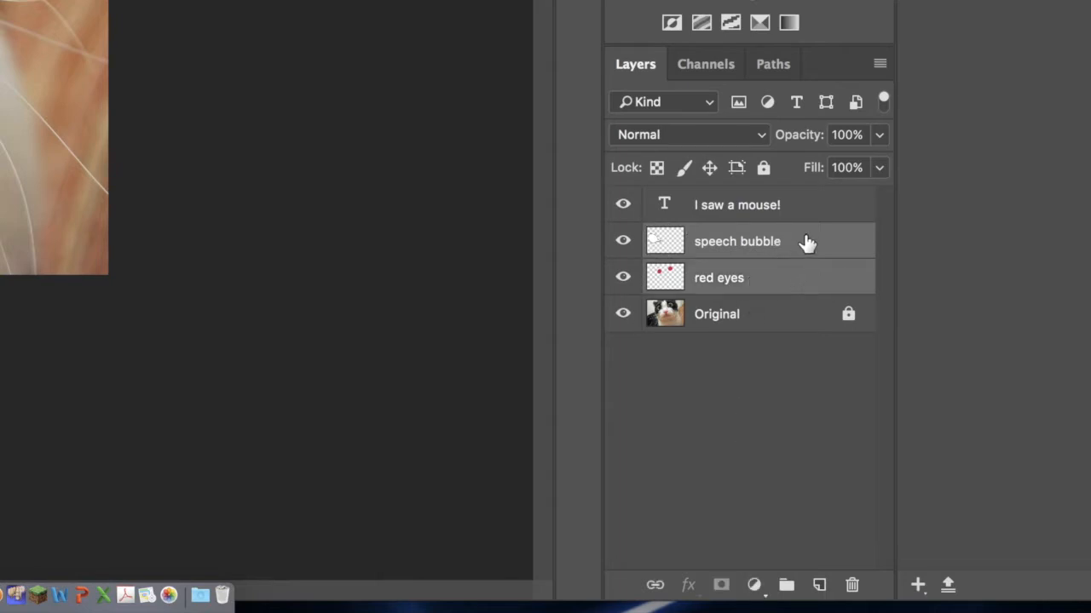
click(798, 241)
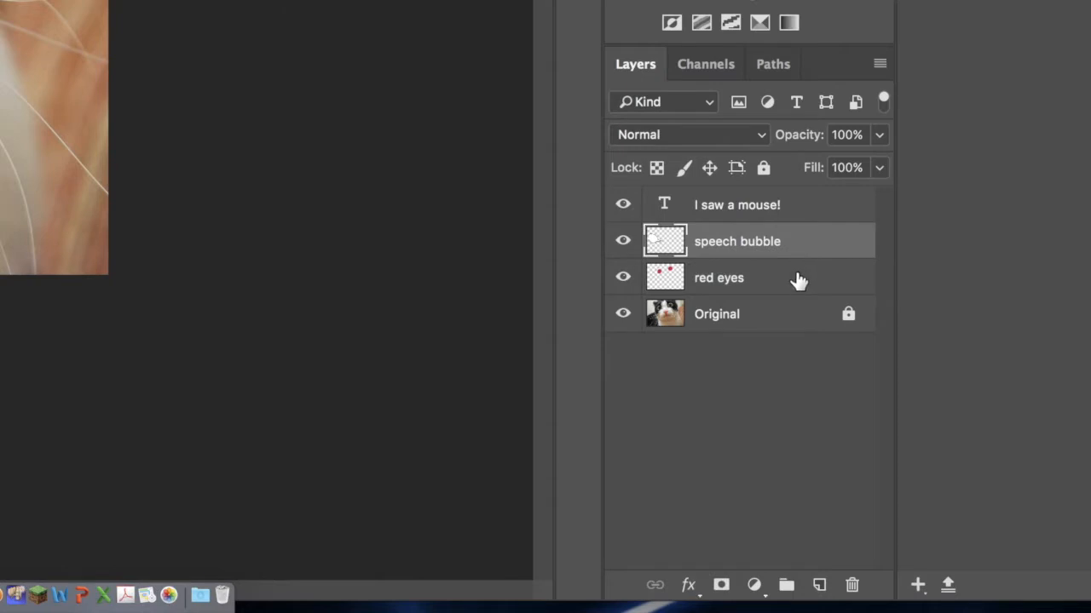
Step: Try grouping the speech bubble and red eyes layers, and expand and collapse the group
shift+click(799, 281)
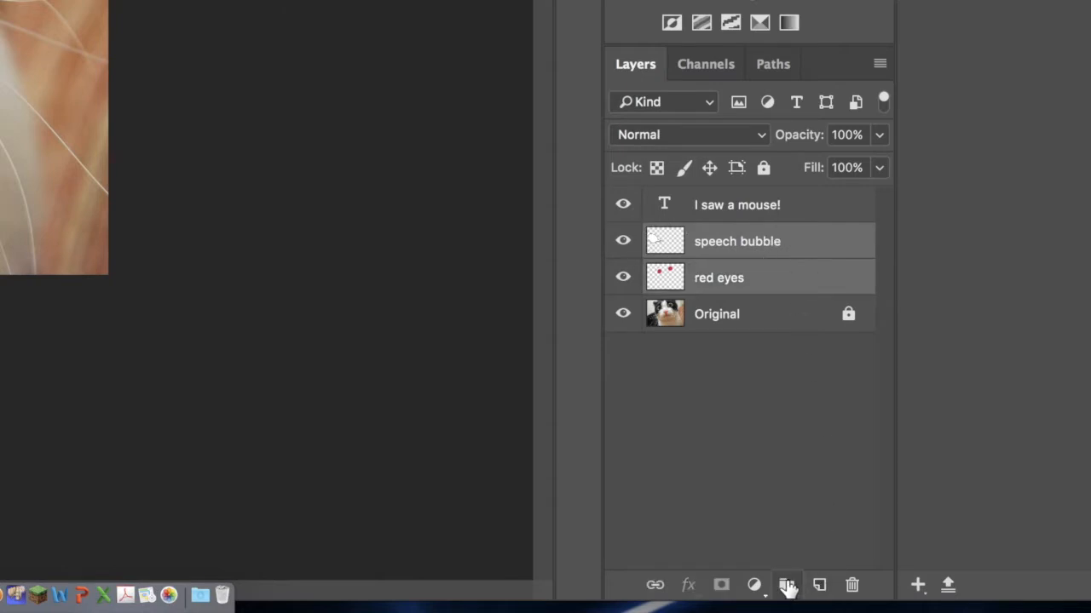
click(786, 585)
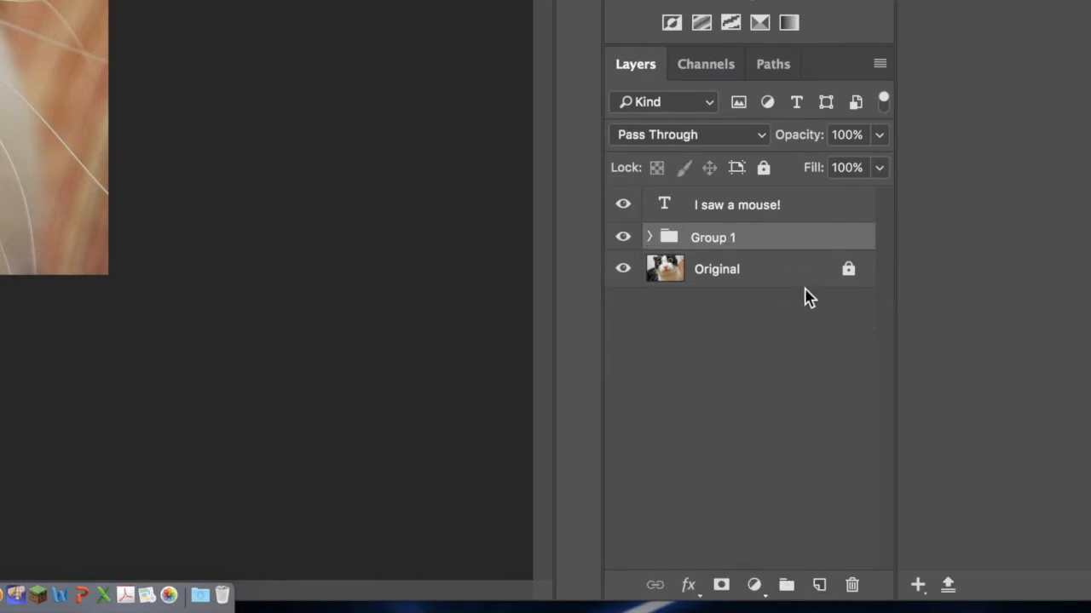
click(651, 241)
click(650, 238)
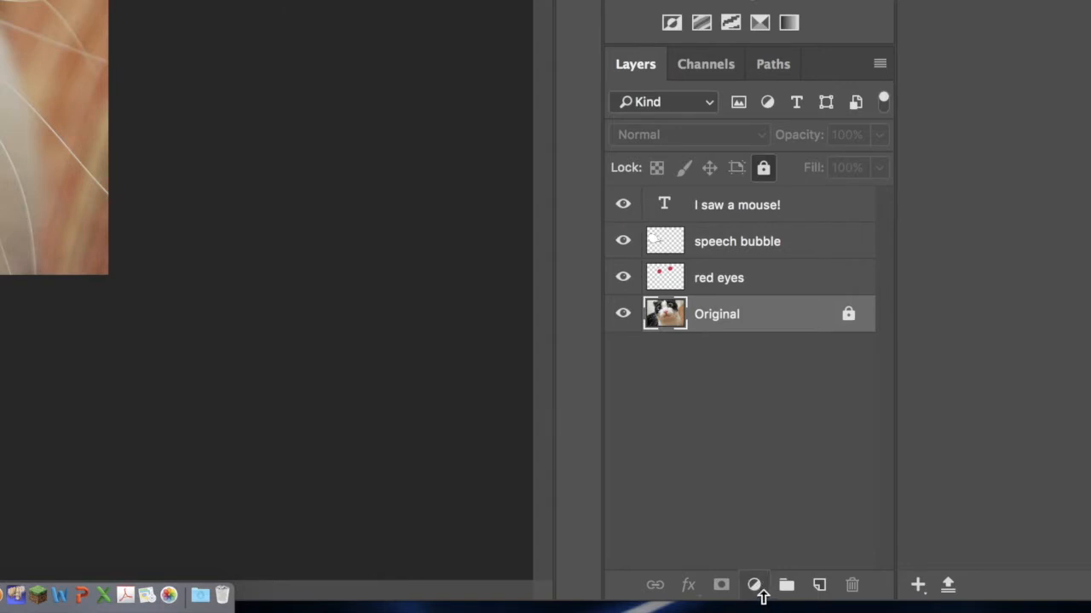
Step: Unlock the Original layer and add a Brightness/Contrast adjustment layer directly above it
double_click(849, 328)
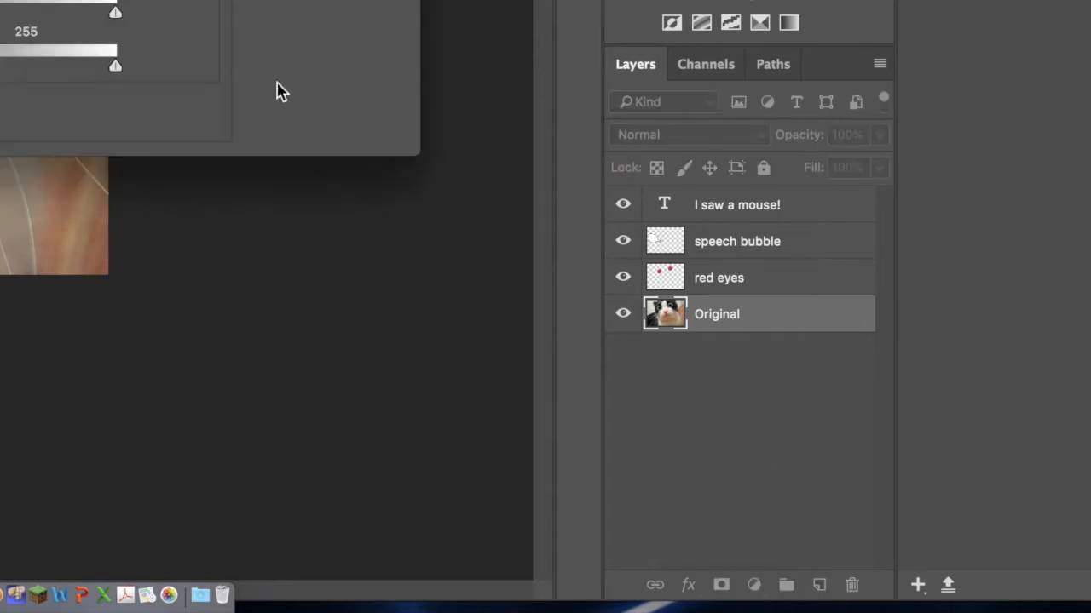
key(Return)
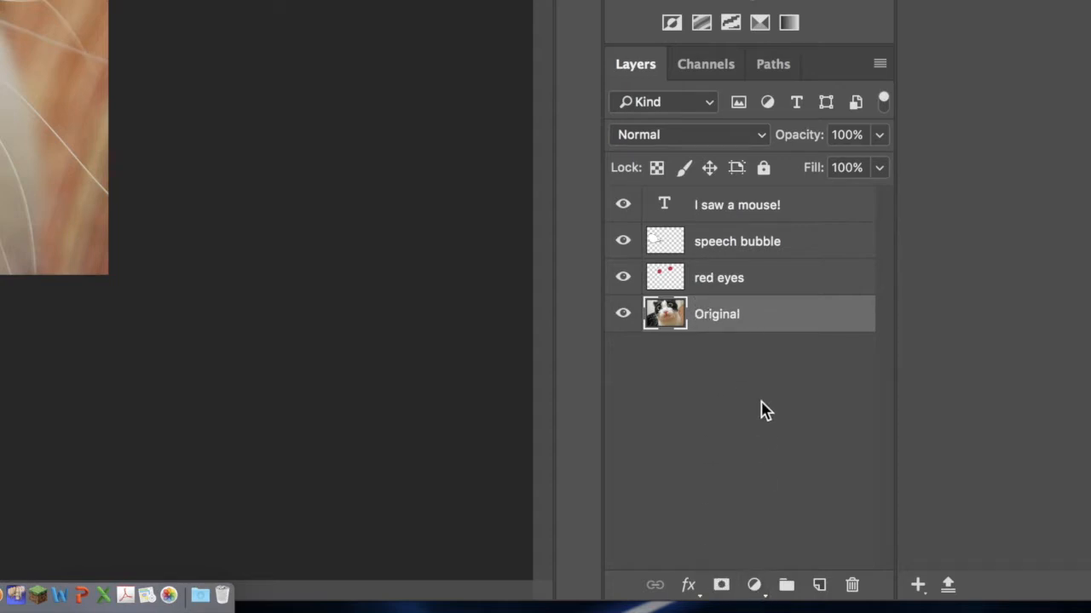
click(754, 586)
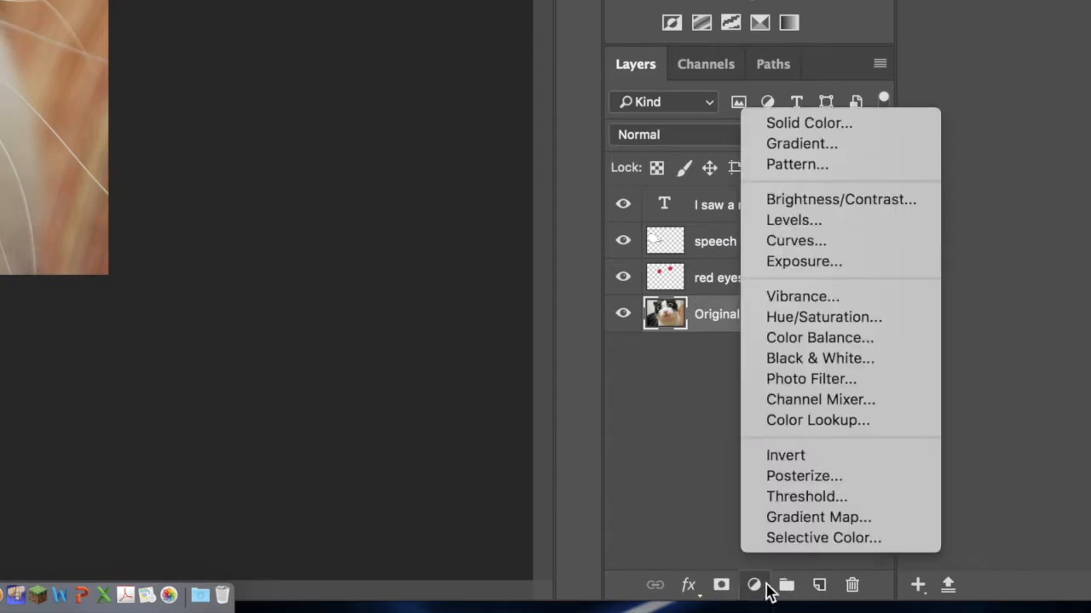
click(841, 202)
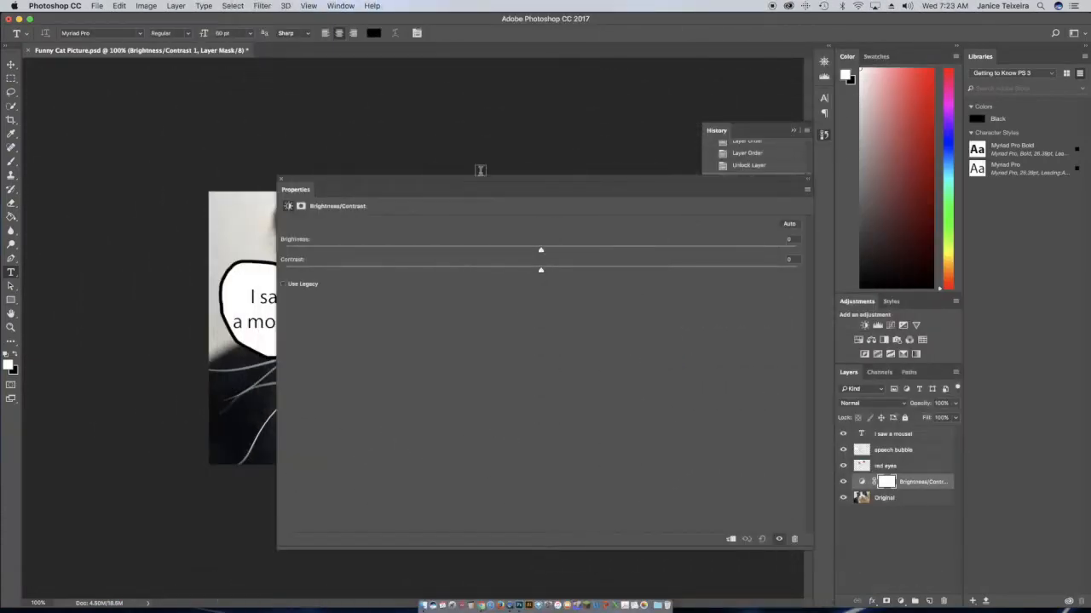
Step: Set the adjustment layer's brightness to 38 and contrast to 38, and close its properties
drag(365, 183, 627, 96)
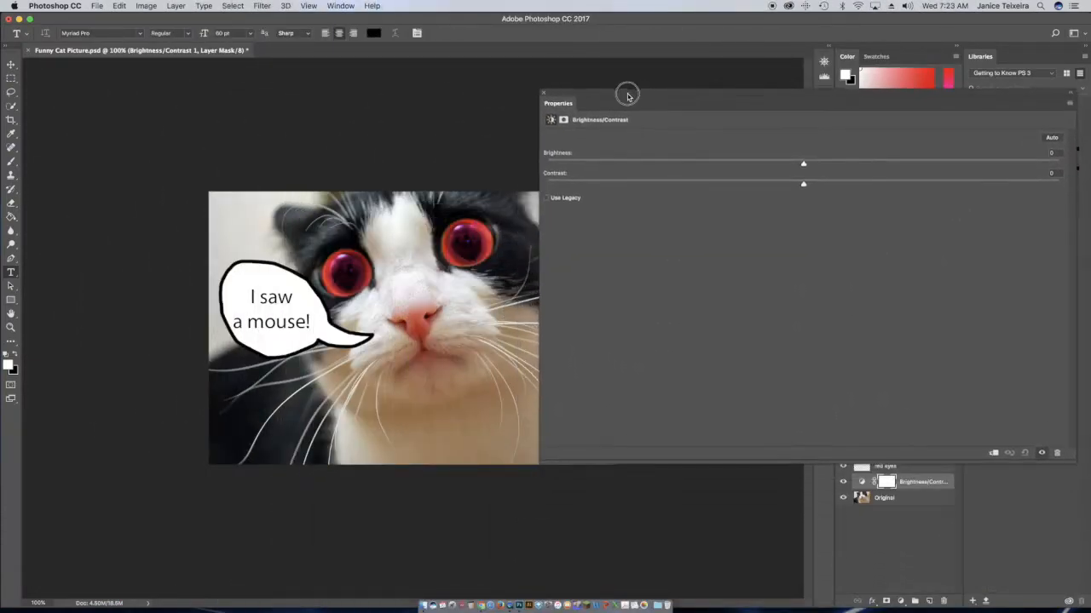
drag(803, 165, 867, 167)
drag(804, 186, 901, 186)
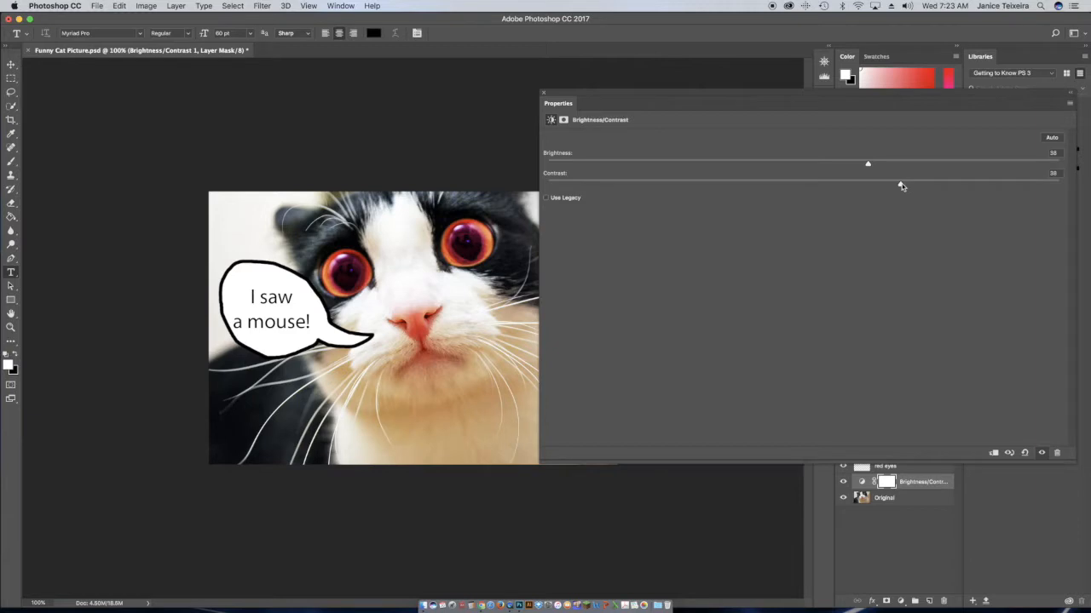
click(543, 96)
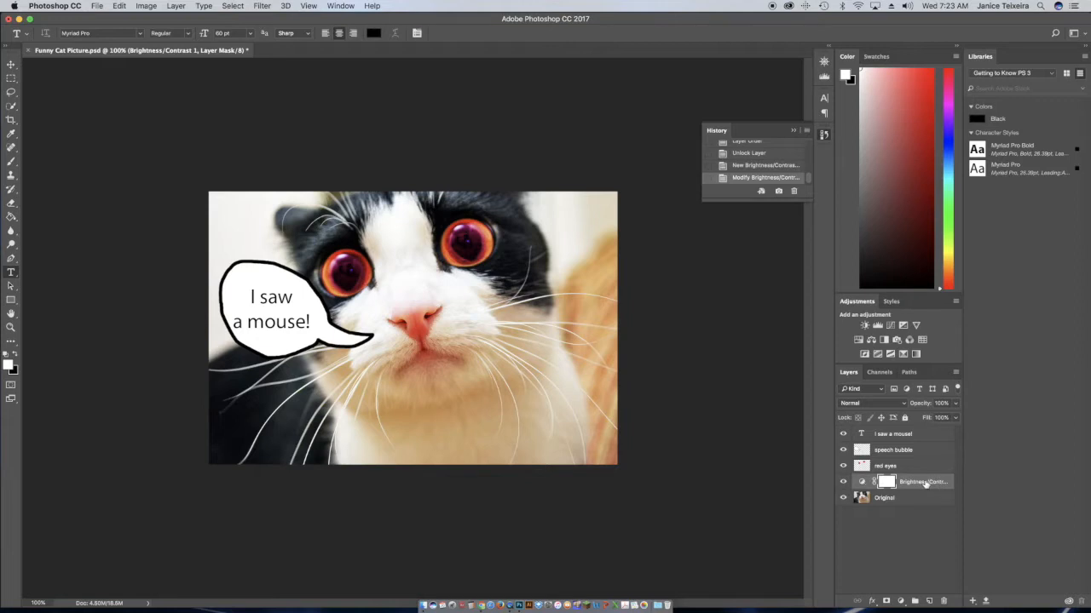
Step: Filter the layers by kind for adjustment layers and turn the filter off again
click(906, 390)
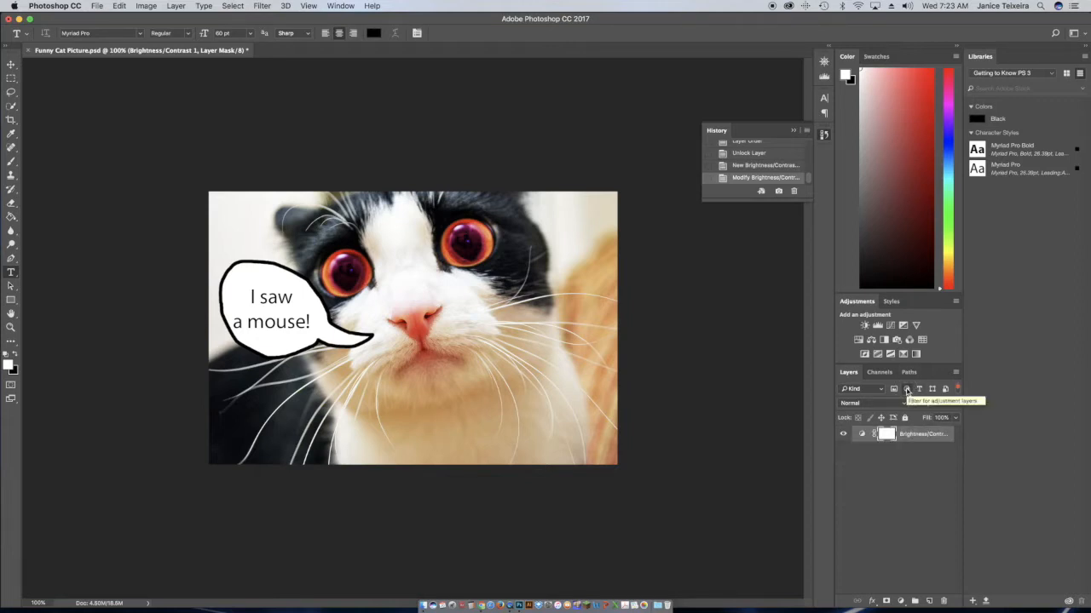
click(907, 390)
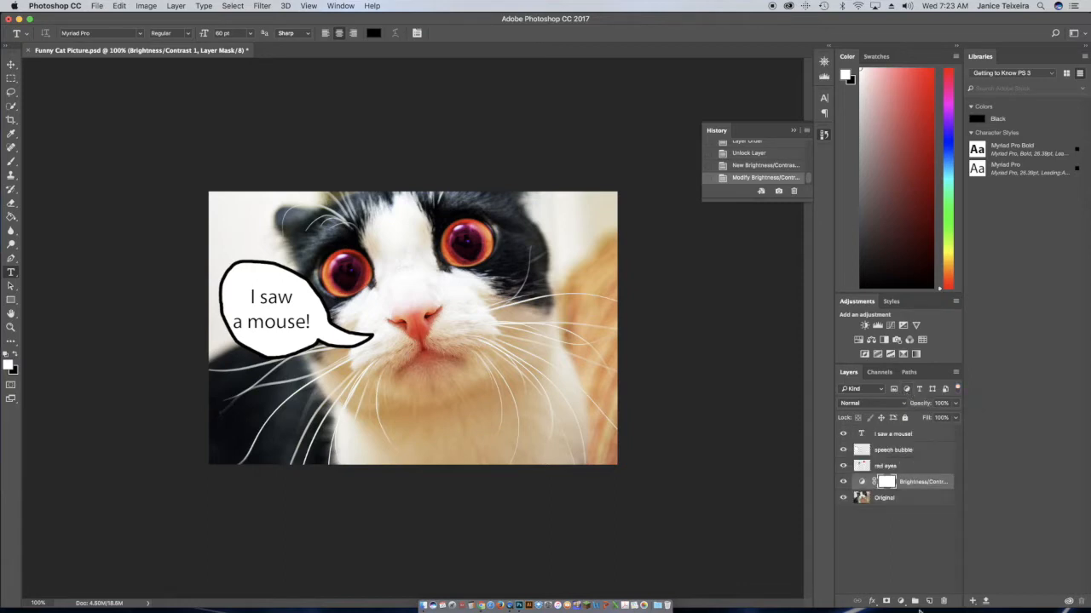
Step: Add a Drop Shadow effect to the "I saw a mouse!" text layer, keeping the text in view beside the style settings
key(alt+bracketright)
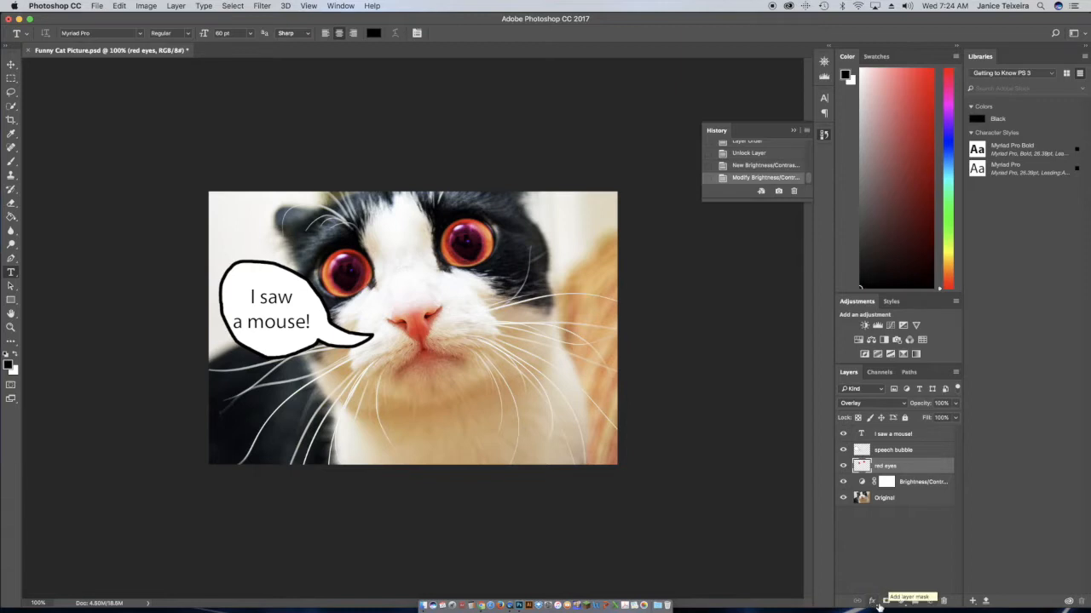
click(872, 602)
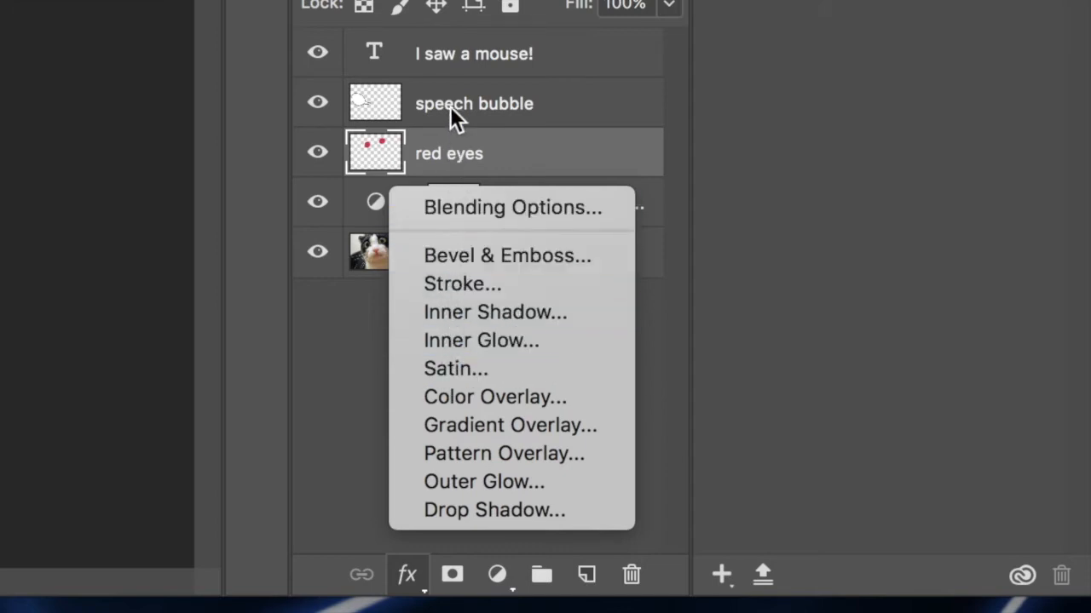
click(449, 50)
click(446, 53)
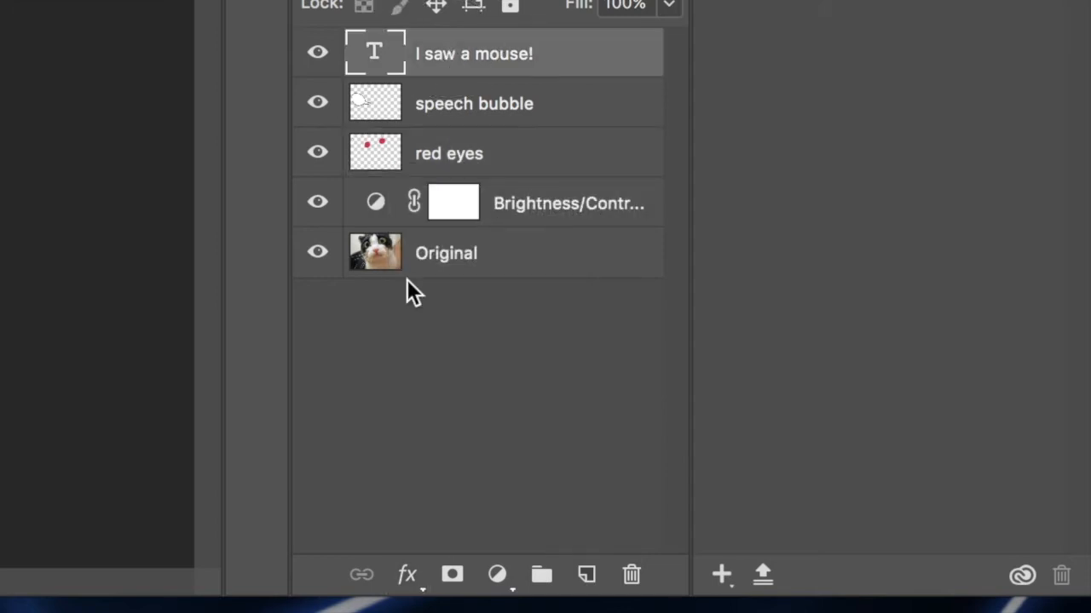
click(407, 575)
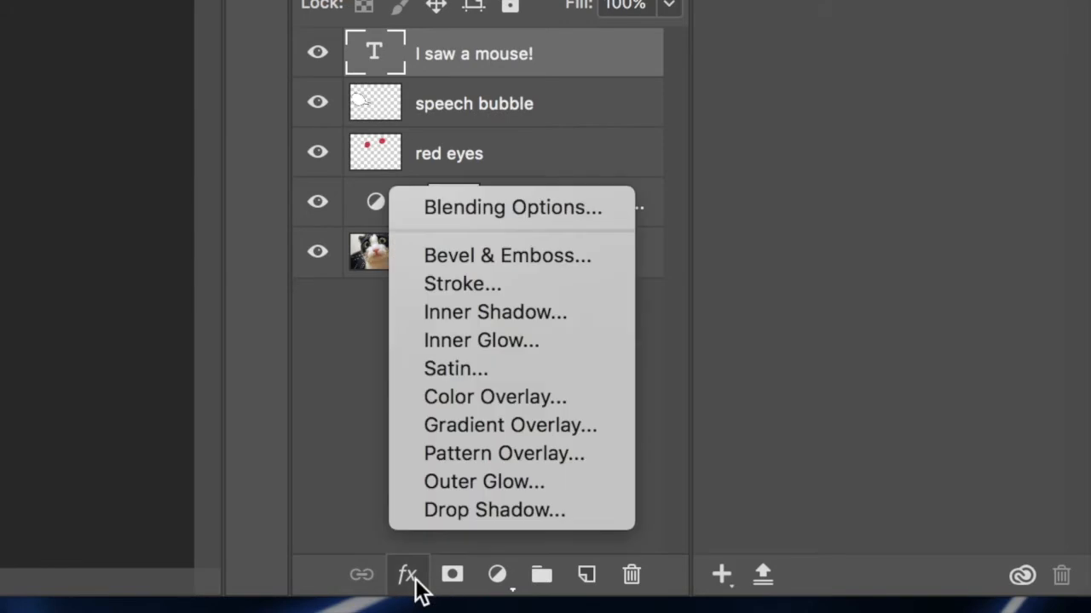
click(495, 507)
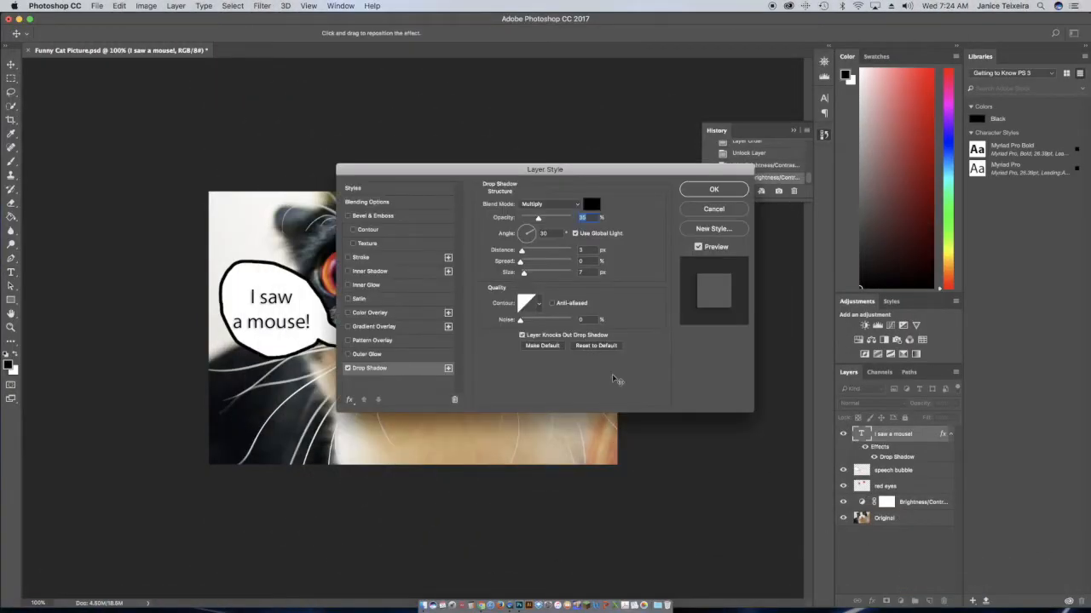
drag(483, 174, 607, 176)
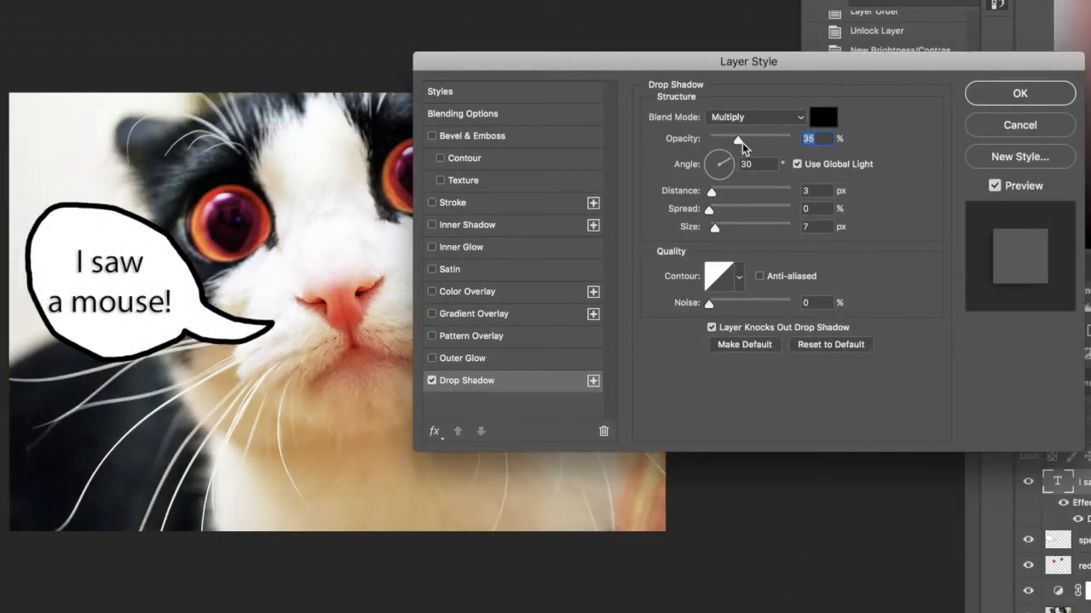
Step: Set the drop shadow's opacity to 100%, angle to 144°, distance to 5 px and size to 5 px
drag(741, 143, 807, 144)
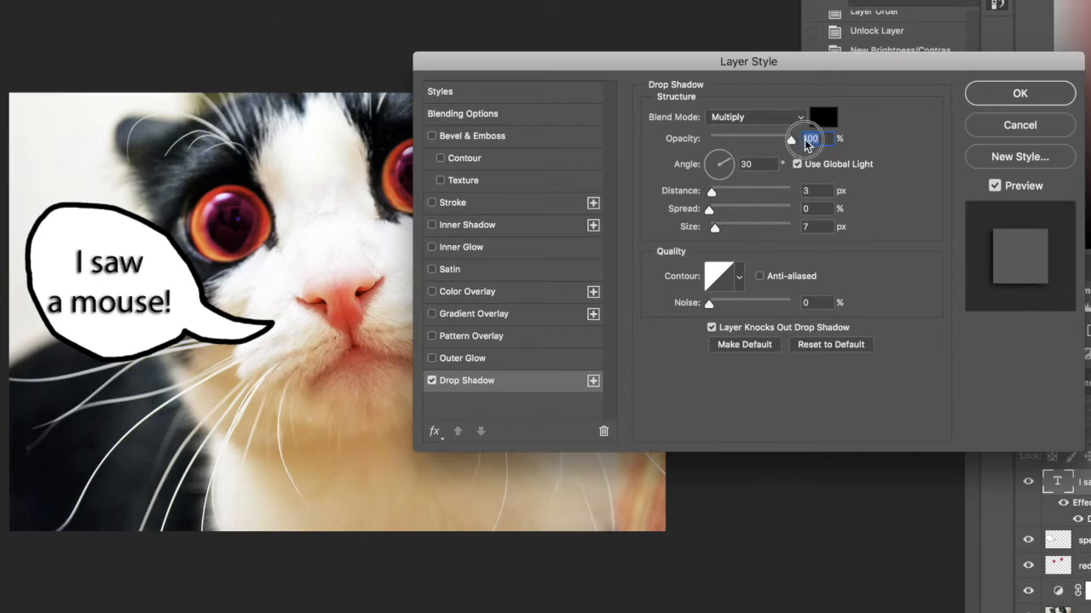
mouse_move(731, 164)
mouse_down()
mouse_move(713, 186)
mouse_move(701, 182)
mouse_move(736, 174)
mouse_move(721, 172)
mouse_move(730, 176)
mouse_move(713, 198)
mouse_move(725, 162)
mouse_move(706, 170)
mouse_move(711, 160)
mouse_up()
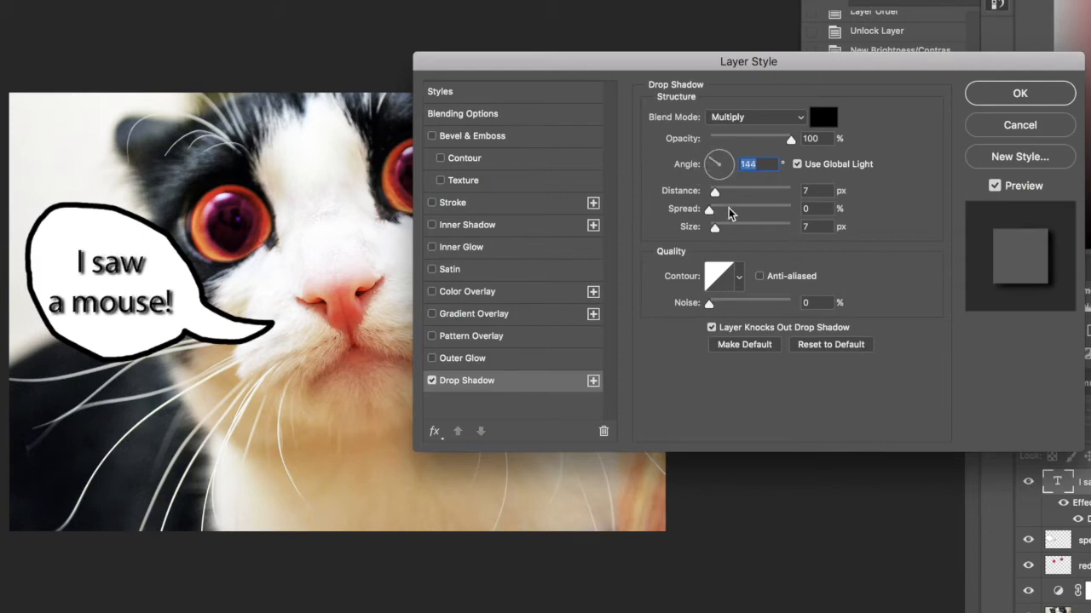
mouse_move(715, 227)
mouse_down()
mouse_move(728, 232)
mouse_move(714, 236)
mouse_up()
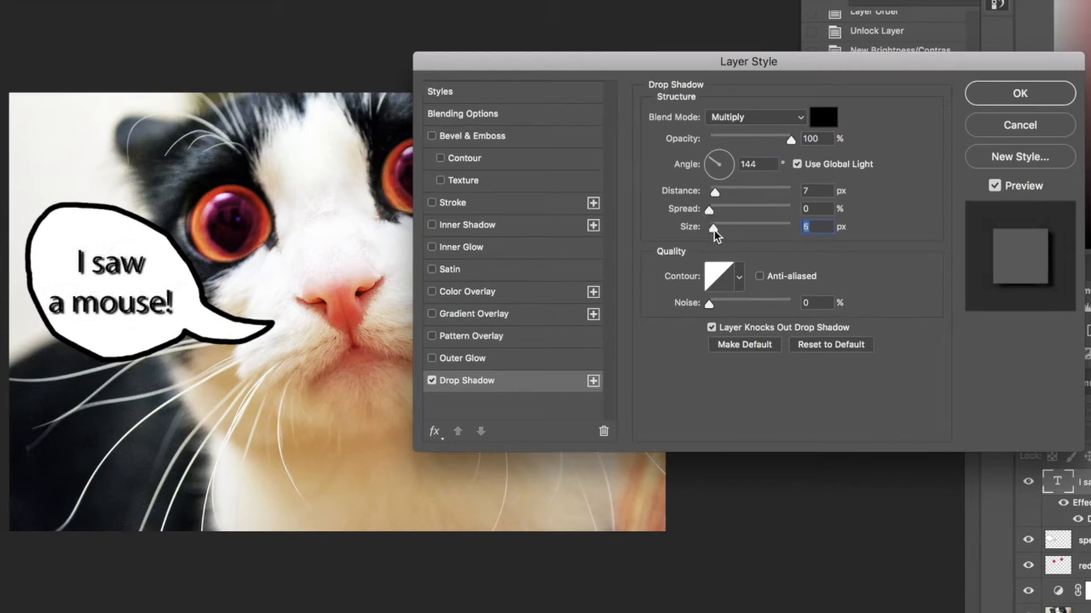
drag(716, 196, 714, 197)
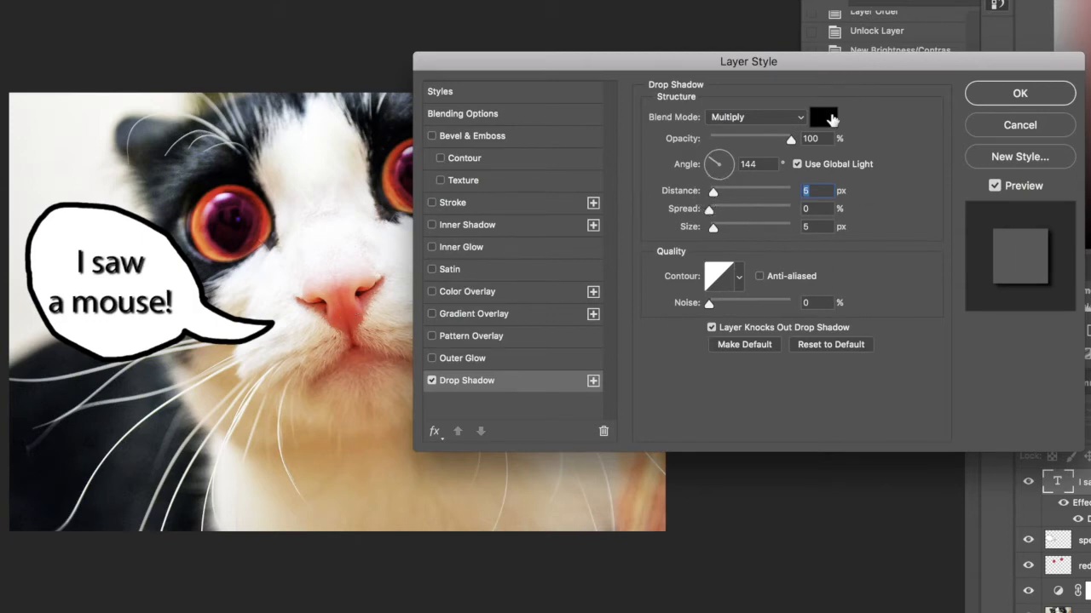
Step: Change the drop shadow color to red (f21111) and apply the layer style
click(831, 119)
click(531, 126)
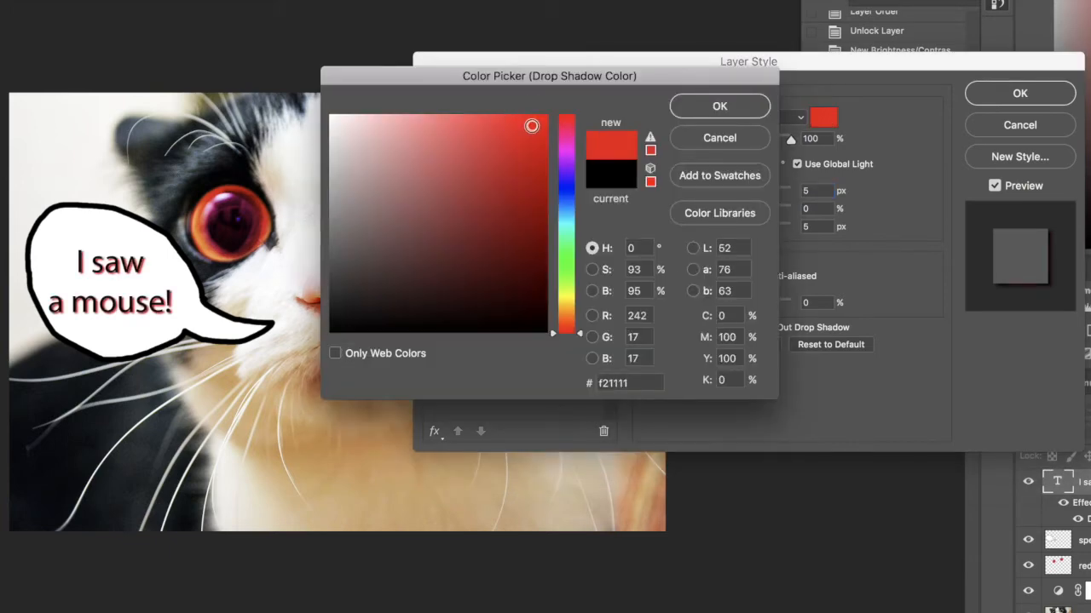
click(719, 106)
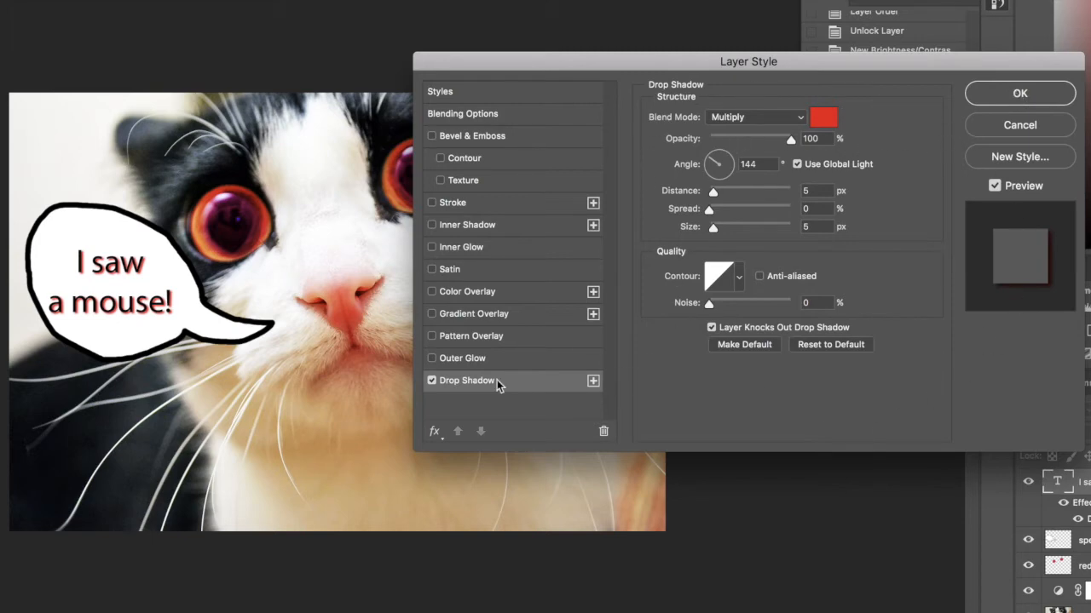
click(1020, 94)
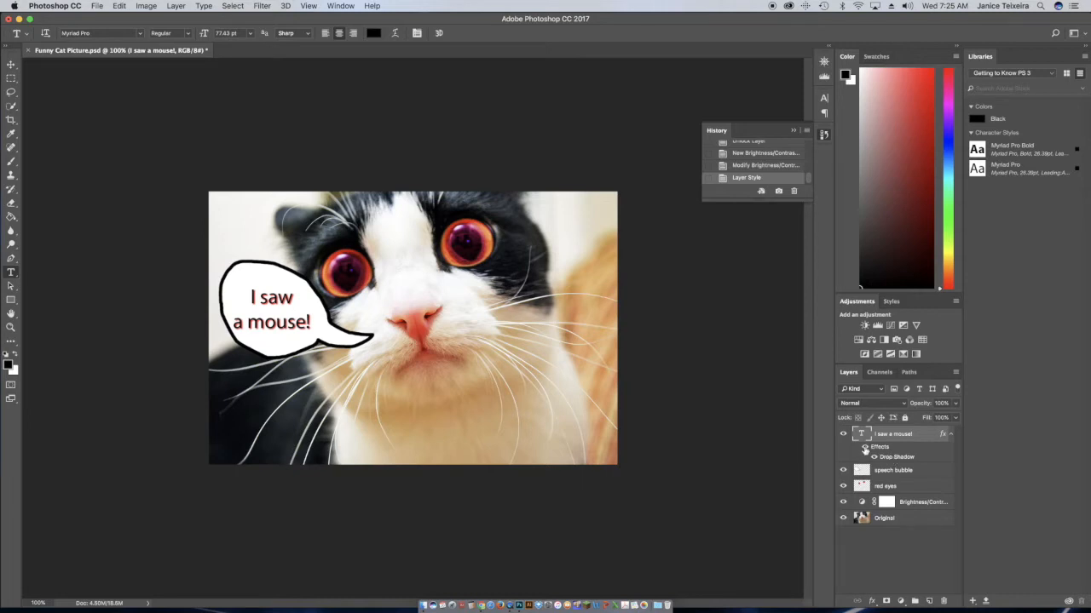
Step: Turn the text layer's effects off and back on to compare the text with and without the shadow
click(866, 448)
click(865, 448)
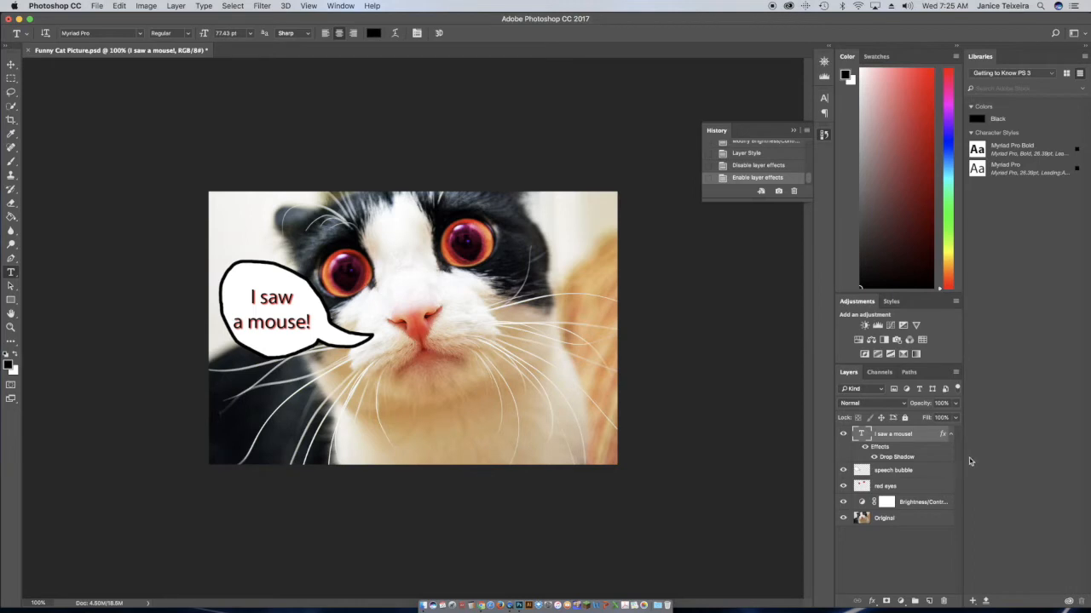
Step: Examine the blending mode choices for the text layer and for the red eyes layer
click(905, 405)
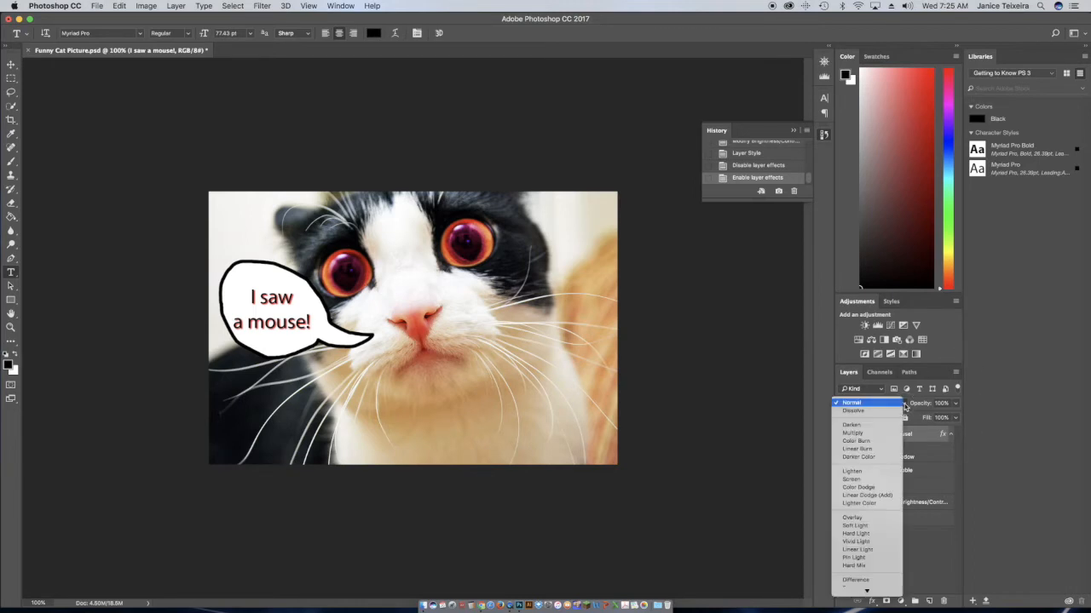
click(904, 406)
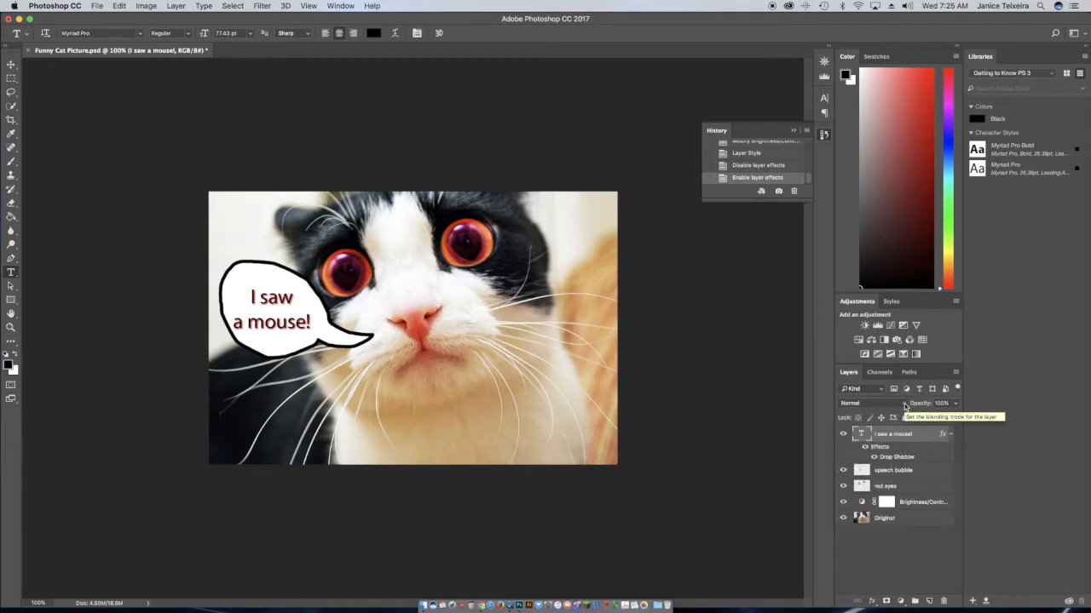
click(906, 494)
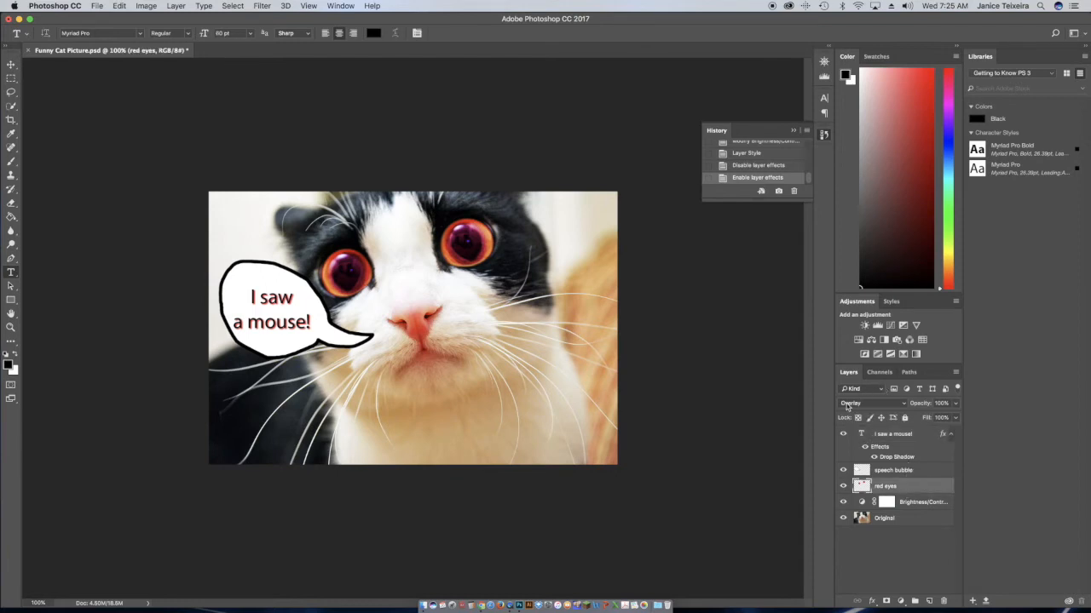
click(900, 405)
click(903, 405)
Step: Try a lower opacity on the red eyes layer, restore it to 100%, and select the speech bubble layer
click(901, 473)
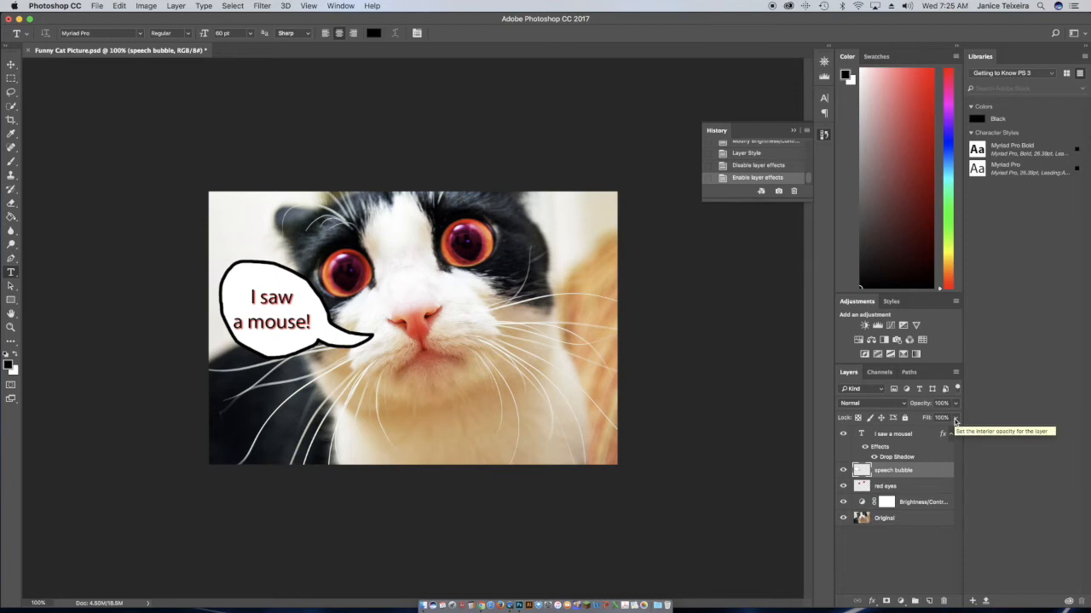
click(912, 486)
click(956, 405)
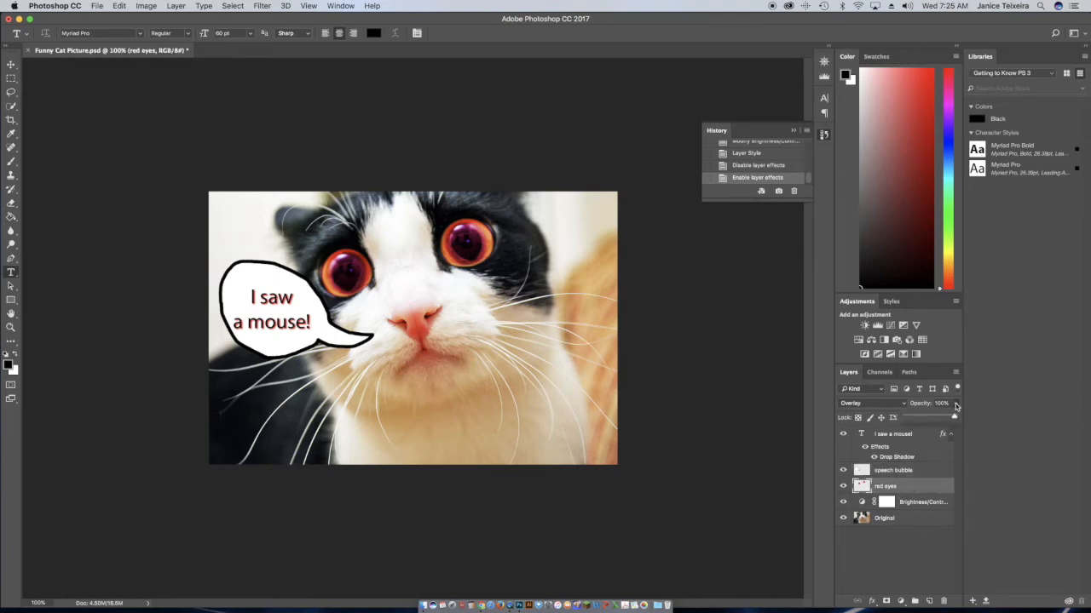
click(942, 417)
drag(931, 419, 977, 419)
click(932, 470)
click(932, 470)
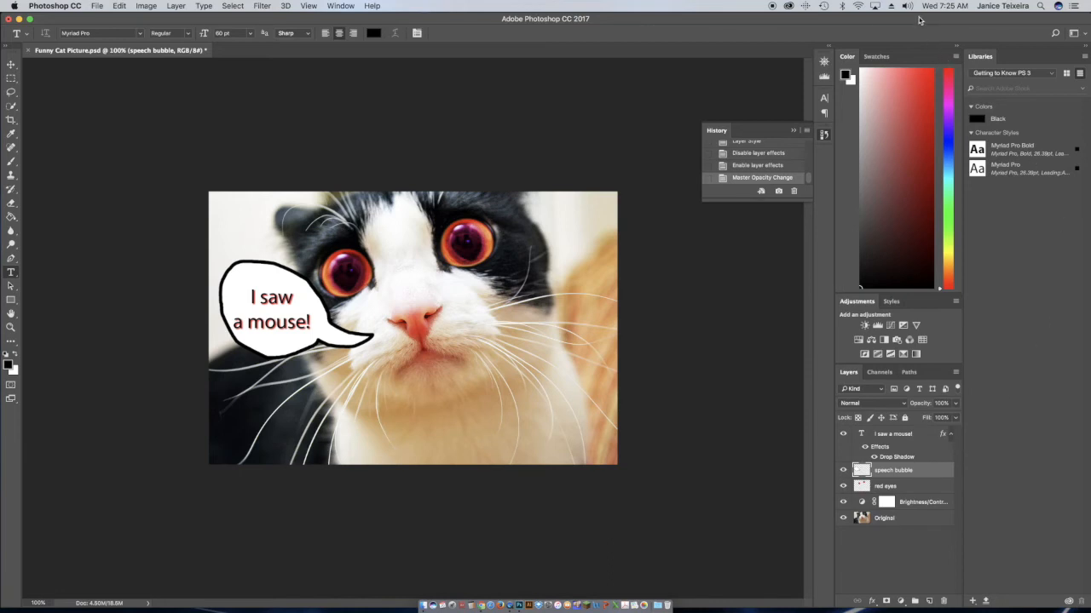
mouse_move(918, 20)
mouse_down()
mouse_move(884, 20)
mouse_move(916, 20)
mouse_up()
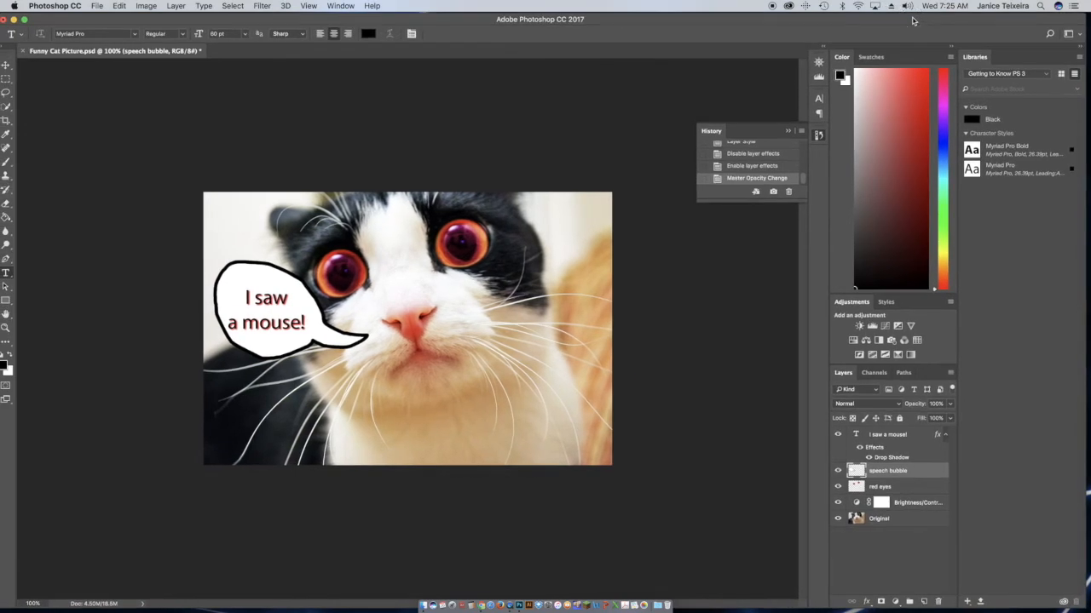